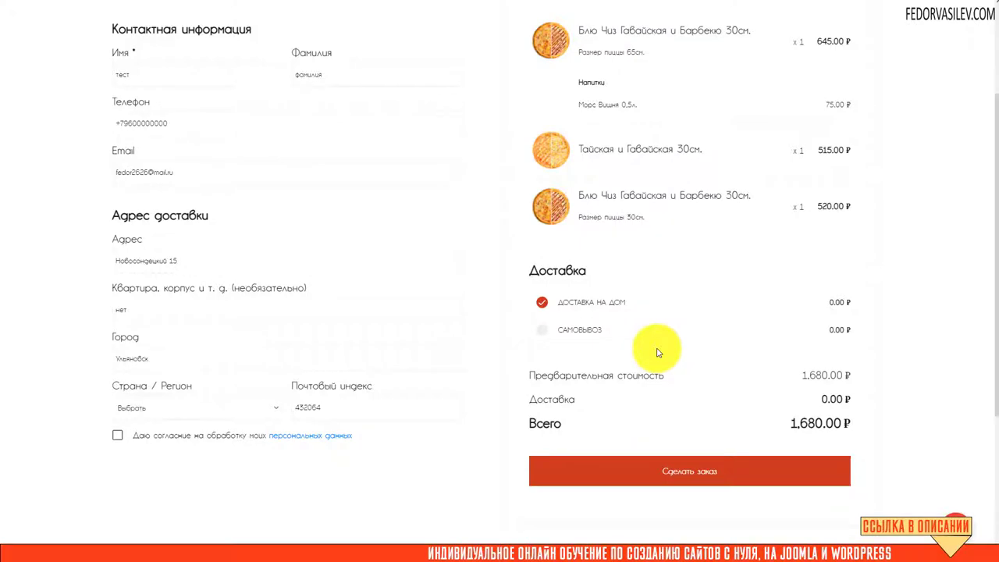
Step: Examine the checkout page's contact and address fields, ordered items, delivery options, total and order submission
{"action": "scroll", "coordinate": [658, 353], "scroll_direction": "up", "scroll_amount": 1}
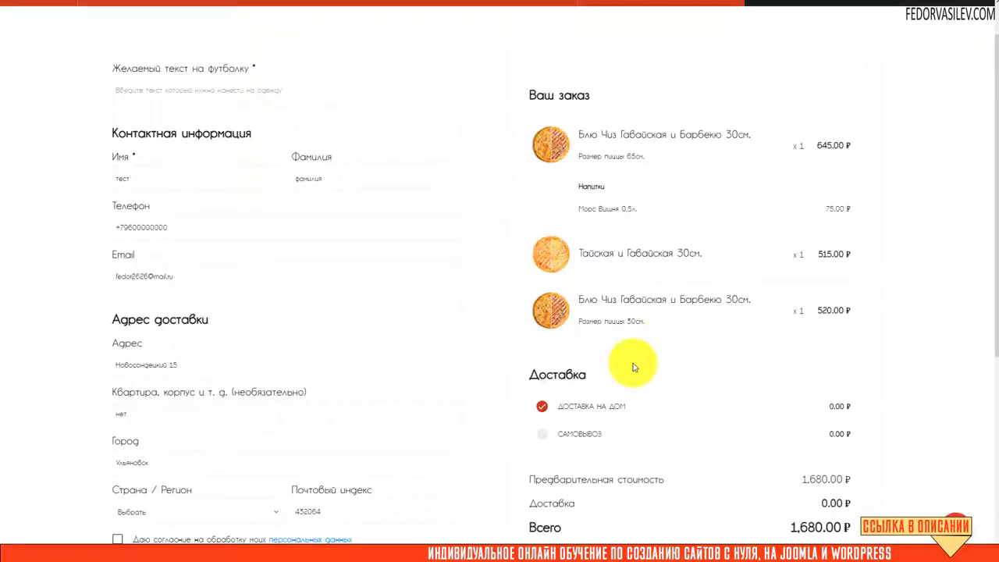
{"action": "scroll", "coordinate": [634, 367], "scroll_direction": "down", "scroll_amount": 2}
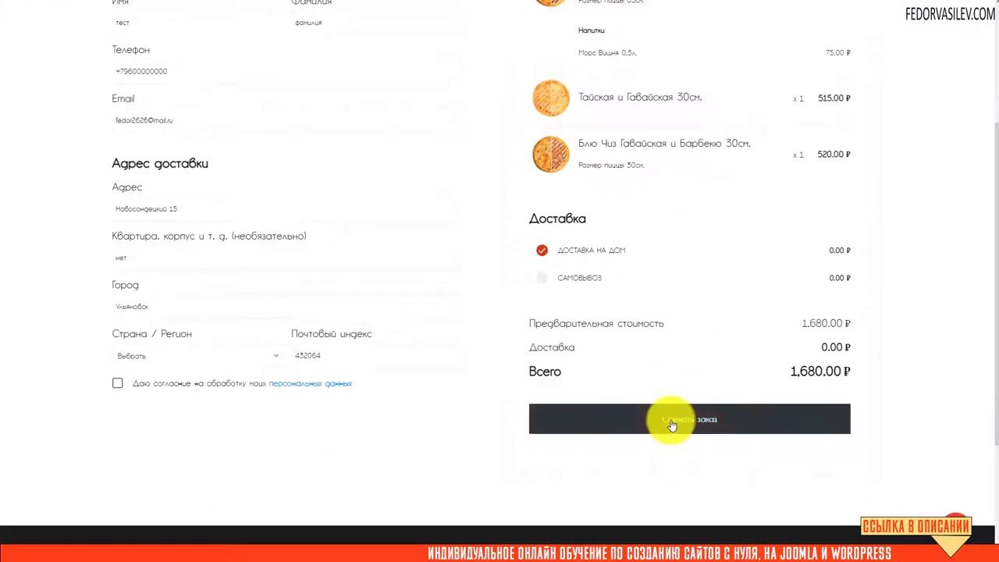
{"action": "left_click", "coordinate": [728, 425]}
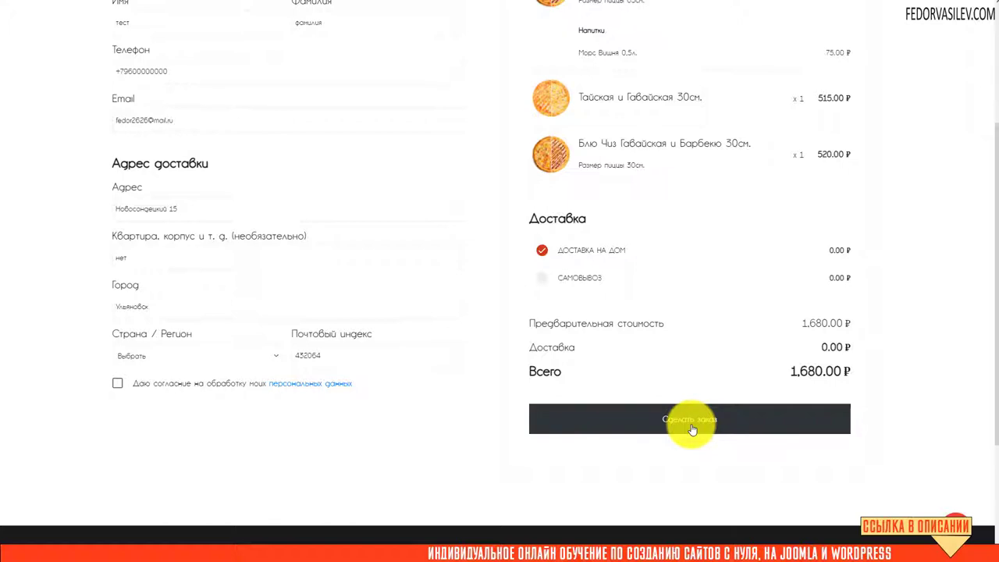
{"action": "scroll", "coordinate": [689, 422], "scroll_direction": "up", "scroll_amount": 1}
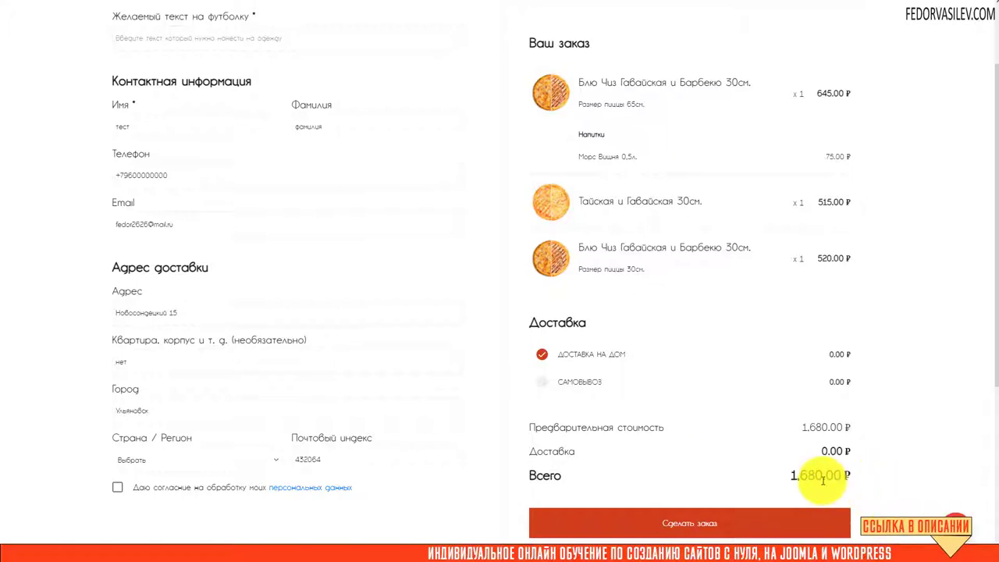
{"action": "scroll", "coordinate": [570, 211], "scroll_direction": "down", "scroll_amount": 2}
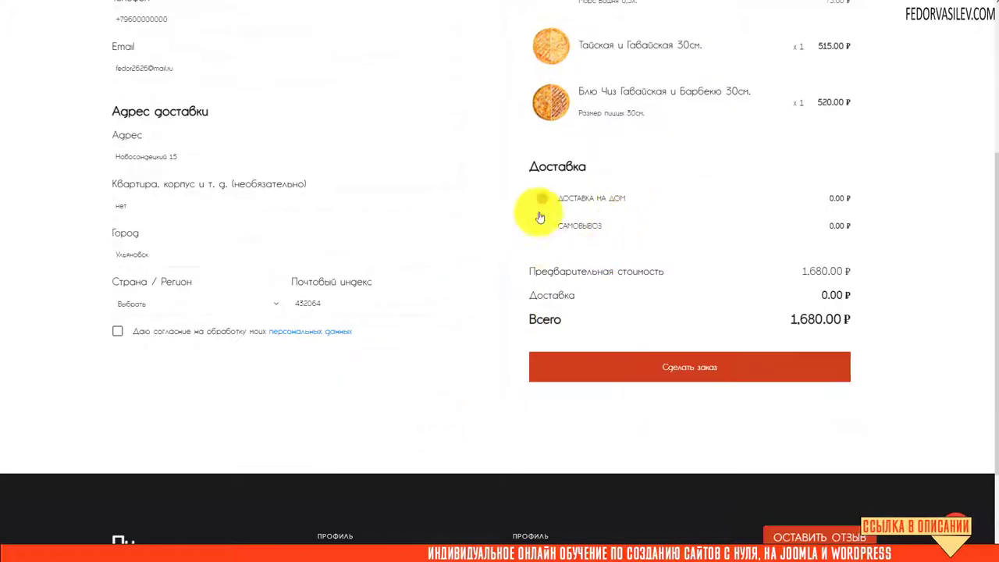
{"action": "scroll", "coordinate": [601, 258], "scroll_direction": "up", "scroll_amount": 2}
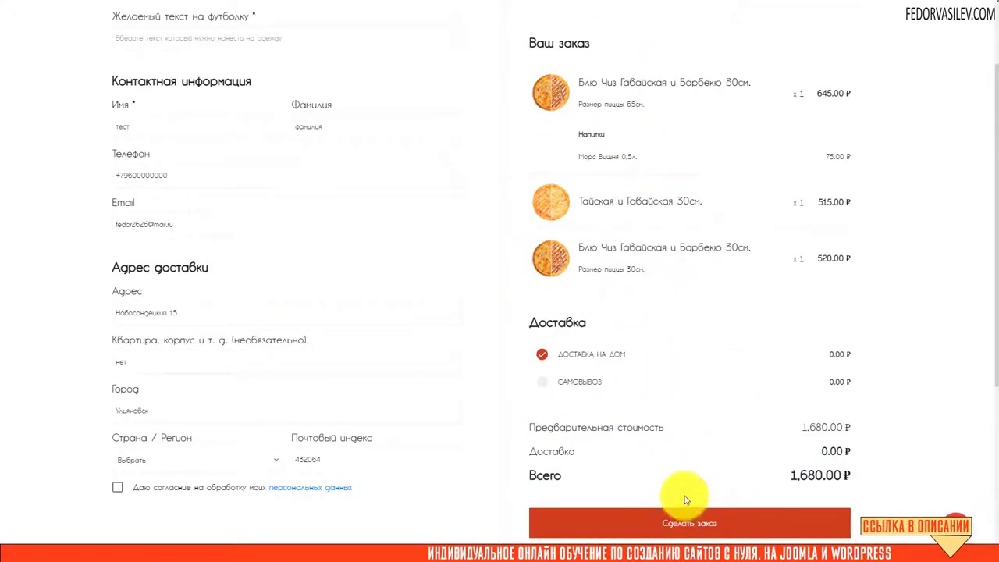
{"action": "scroll", "coordinate": [682, 495], "scroll_direction": "down", "scroll_amount": 1}
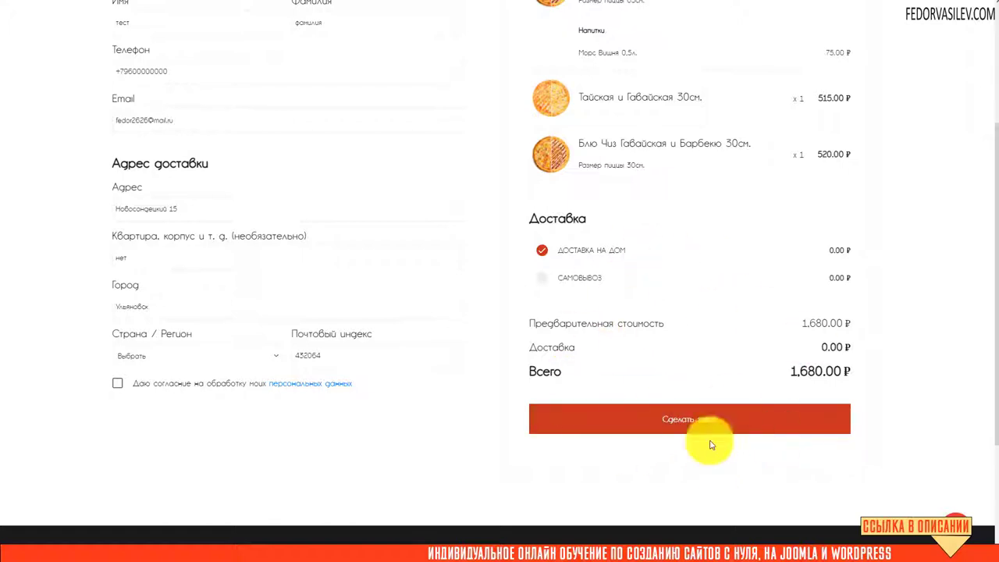
{"action": "scroll", "coordinate": [687, 381], "scroll_direction": "up", "scroll_amount": 2}
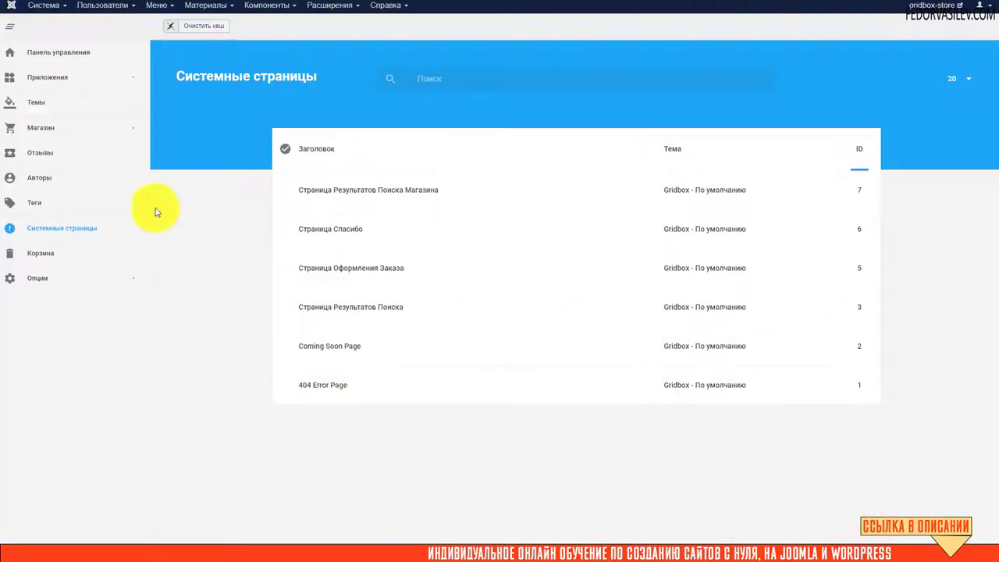
Step: Switch to the Joomla admin, open the store's payment methods and inspect Yandex Checkout's Shop ID and Secret Key fields
{"action": "mouse_move", "coordinate": [38, 123]}
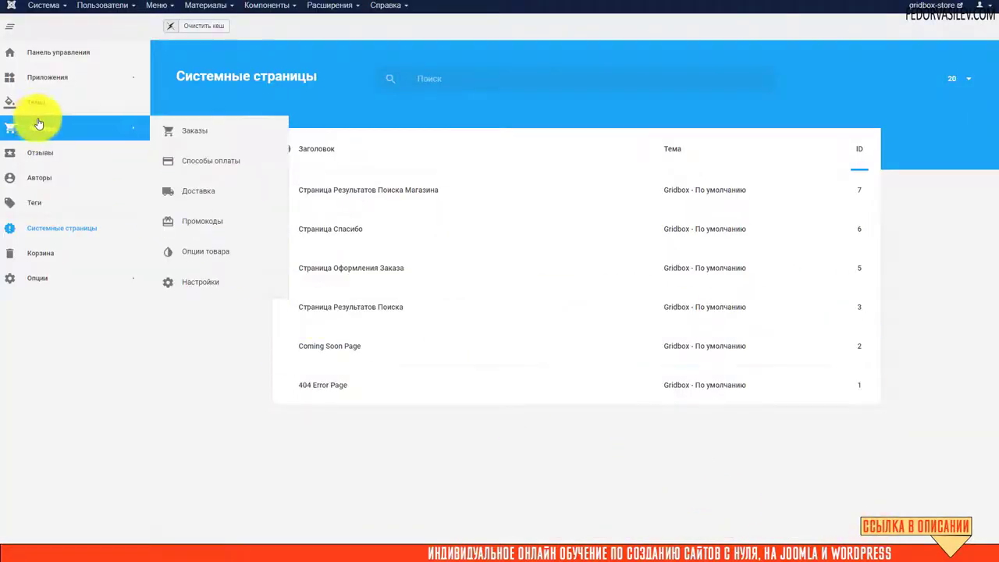
{"action": "left_click", "coordinate": [211, 165]}
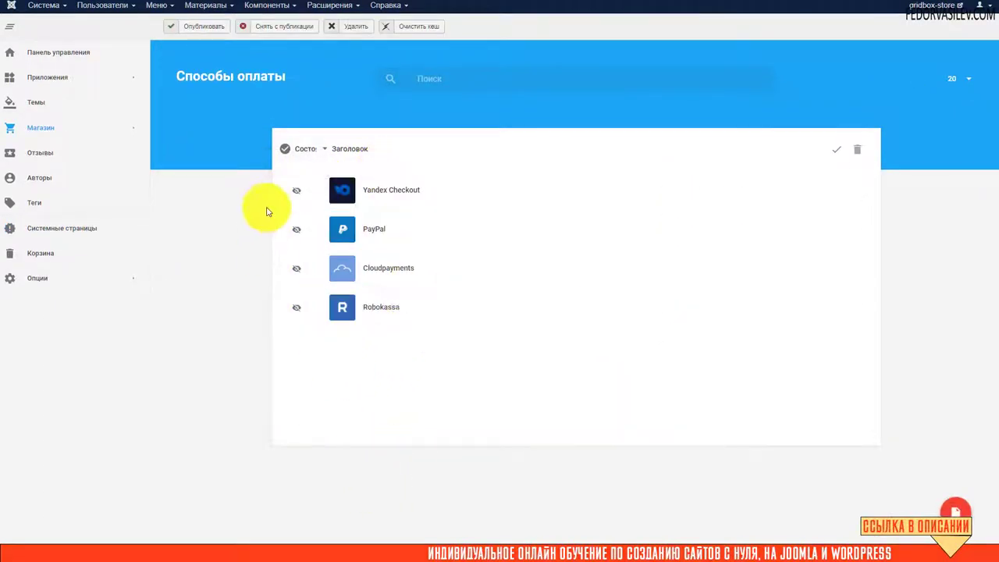
{"action": "left_click", "coordinate": [375, 311]}
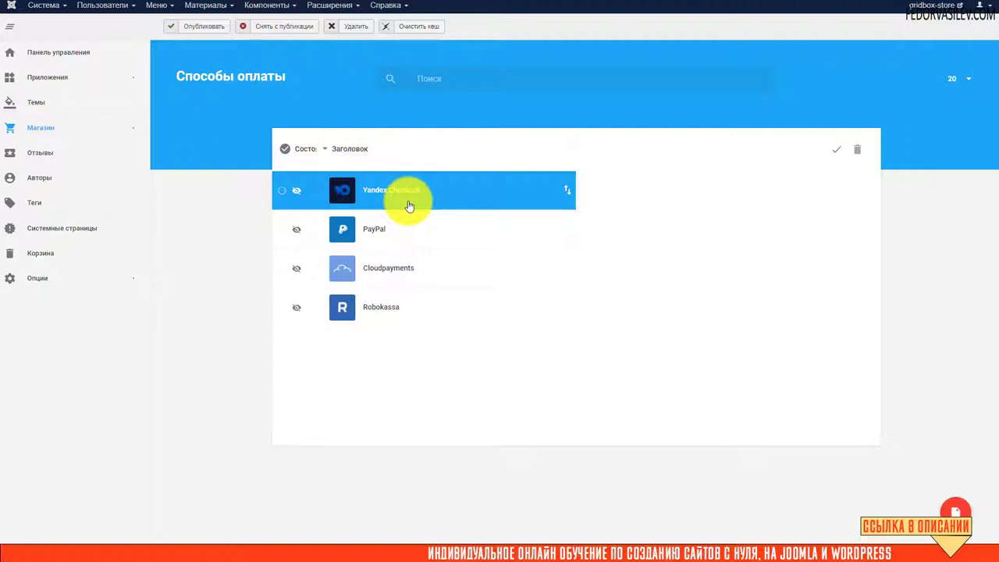
{"action": "left_click", "coordinate": [346, 194]}
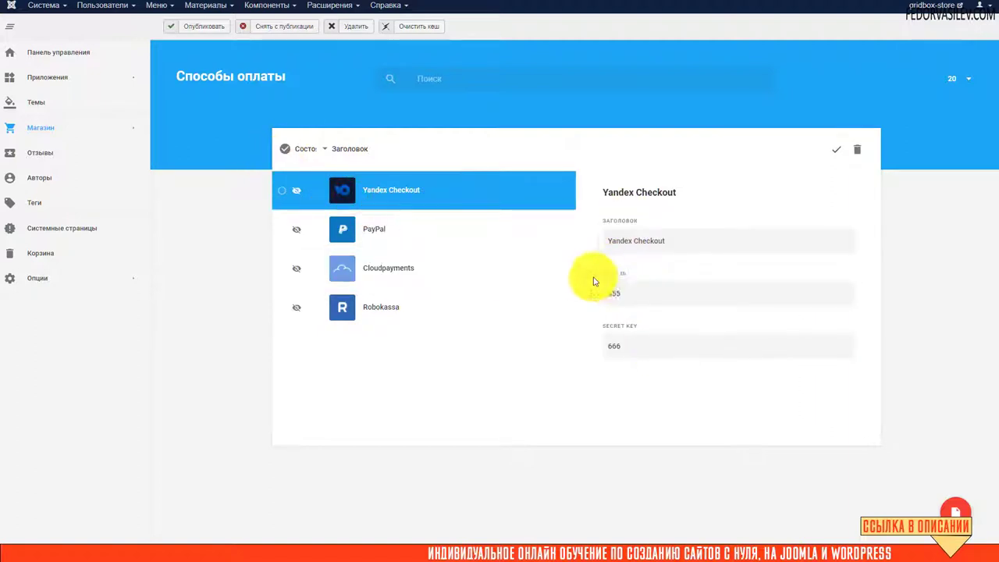
{"action": "double_click", "coordinate": [636, 290]}
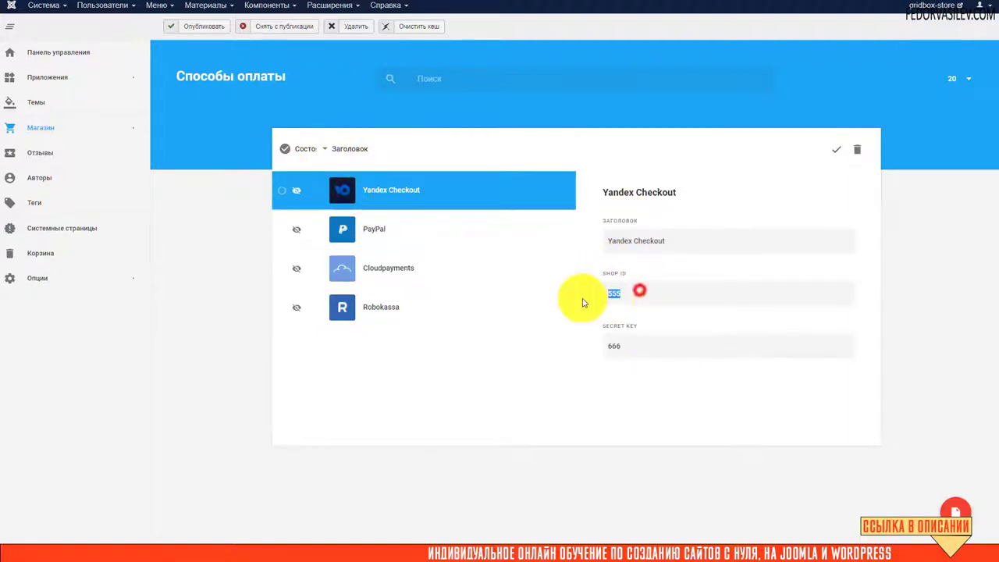
{"action": "left_click", "coordinate": [641, 343]}
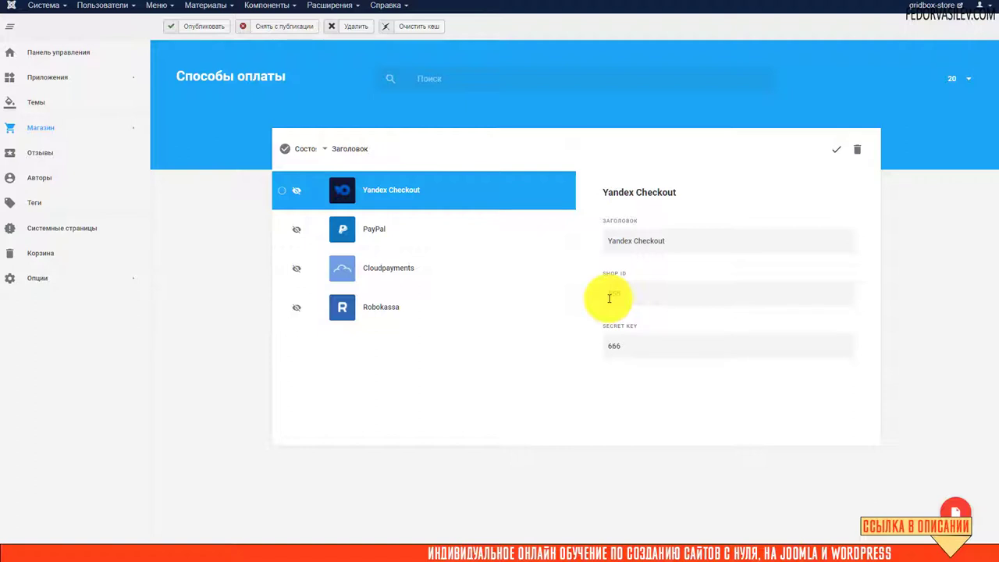
{"action": "left_click", "coordinate": [609, 298]}
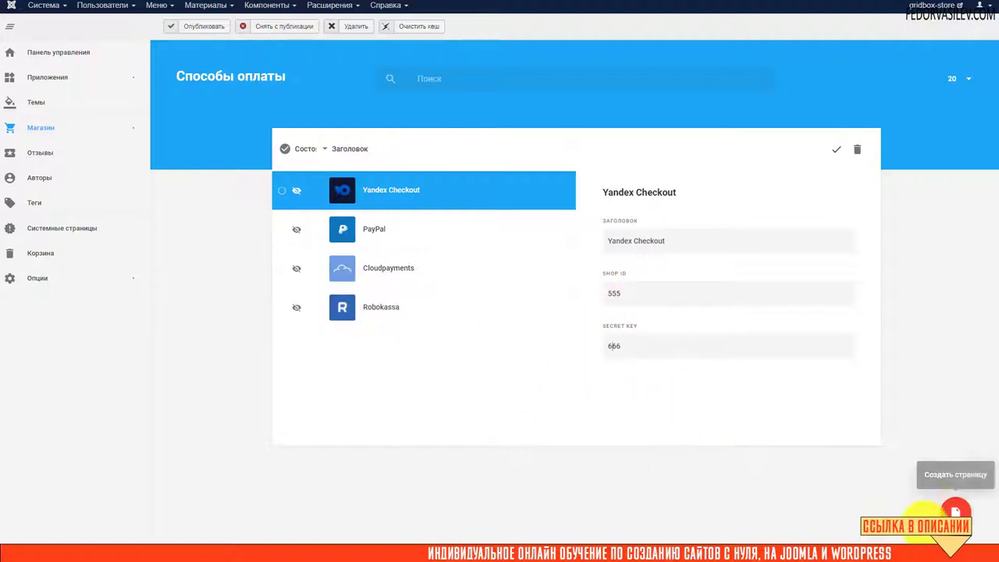
Step: Look through the catalogue of available payment systems and add Authorize.Net as a payment method
{"action": "left_click", "coordinate": [954, 512]}
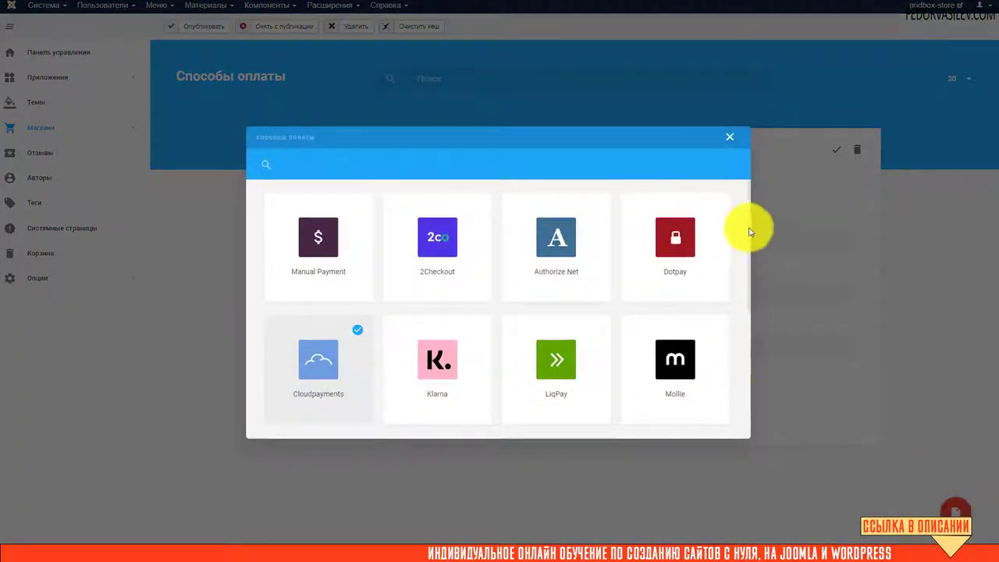
{"action": "scroll", "coordinate": [502, 205], "scroll_direction": "down", "scroll_amount": 3}
{"action": "scroll", "coordinate": [533, 249], "scroll_direction": "up", "scroll_amount": 5}
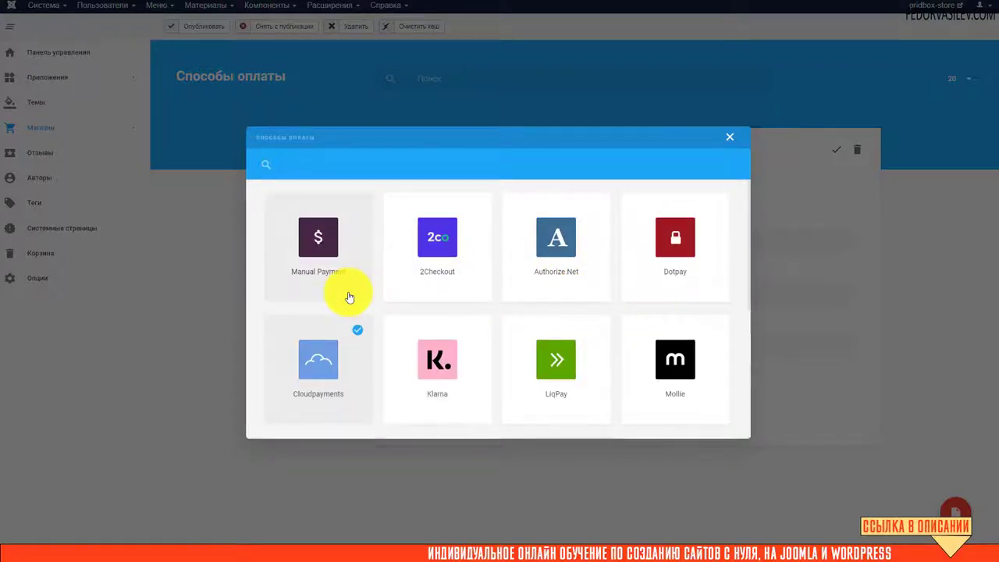
{"action": "scroll", "coordinate": [353, 289], "scroll_direction": "down", "scroll_amount": 4}
{"action": "scroll", "coordinate": [408, 404], "scroll_direction": "up", "scroll_amount": 4}
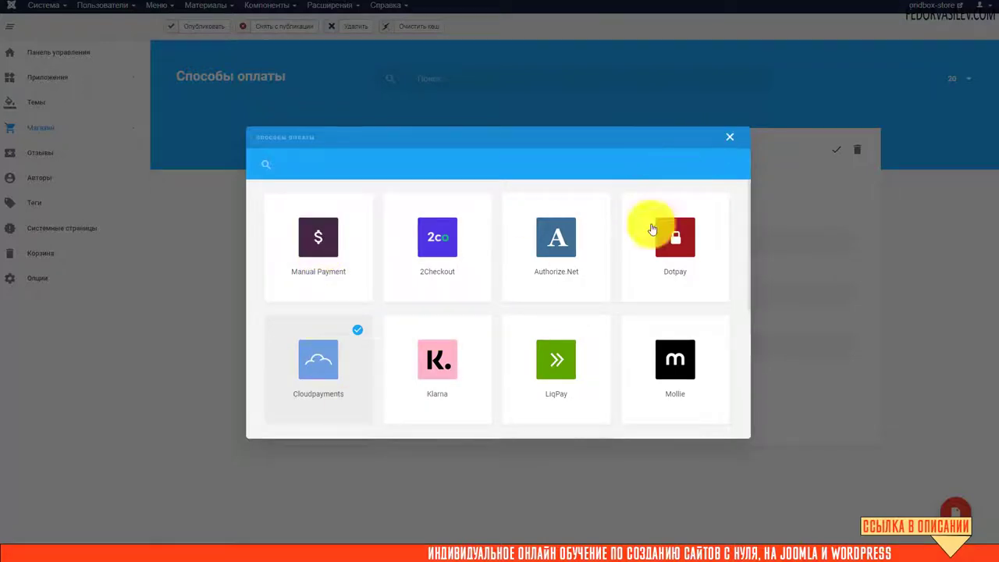
{"action": "left_click", "coordinate": [536, 250]}
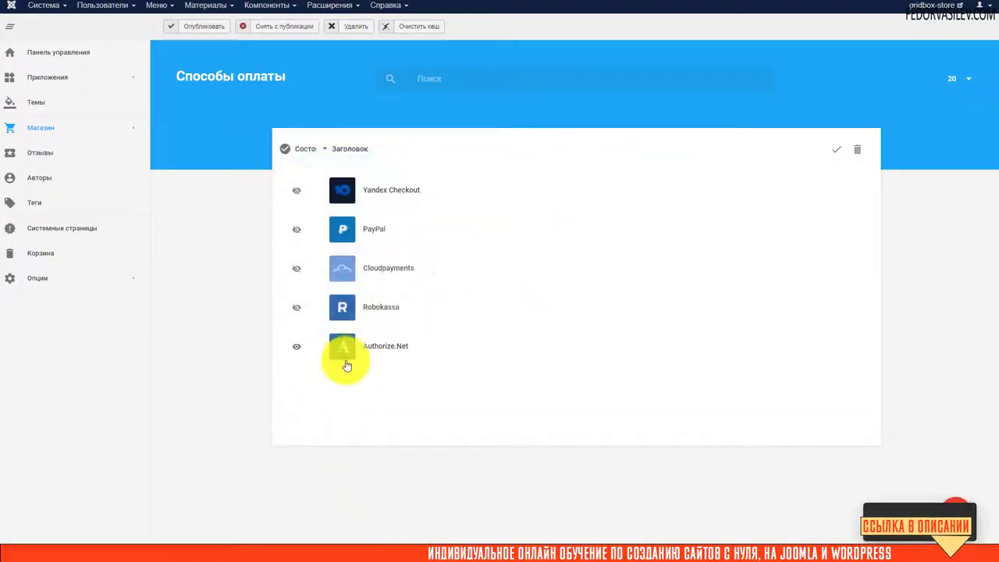
Step: Open the Authorize.Net settings and examine the API Login ID, Transaction Key and Environment fields
{"action": "left_click", "coordinate": [366, 353]}
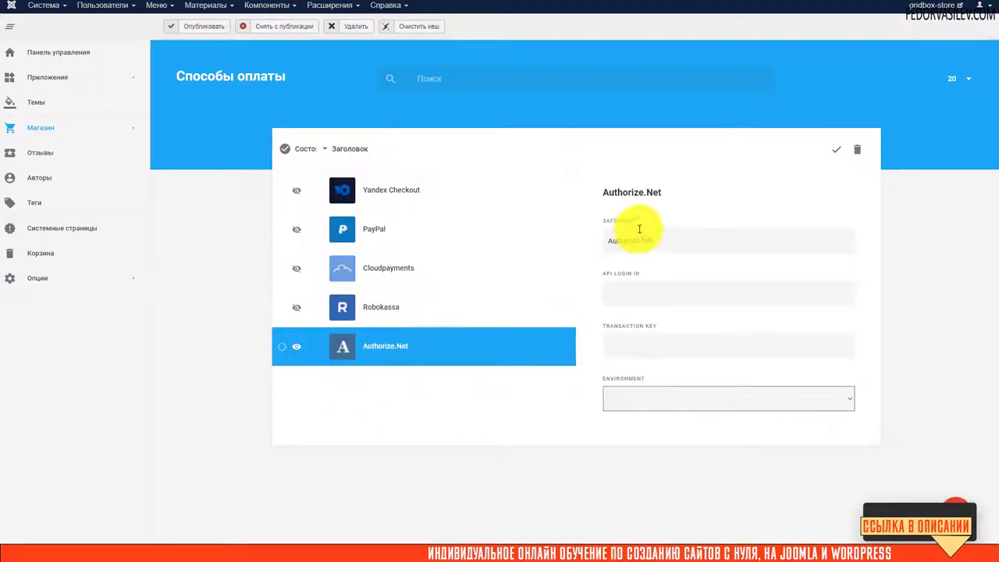
{"action": "left_click", "coordinate": [652, 400]}
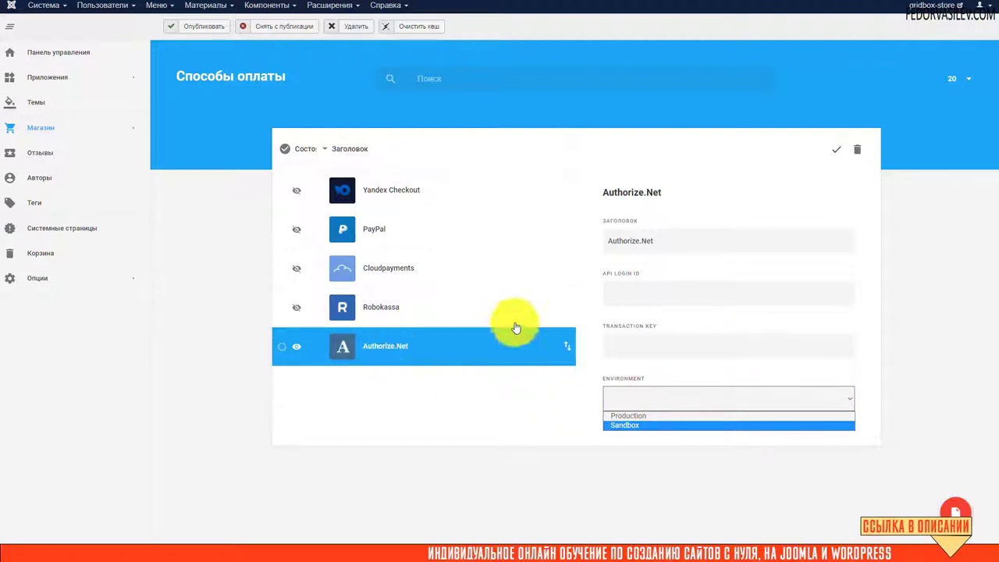
{"action": "left_click", "coordinate": [654, 272]}
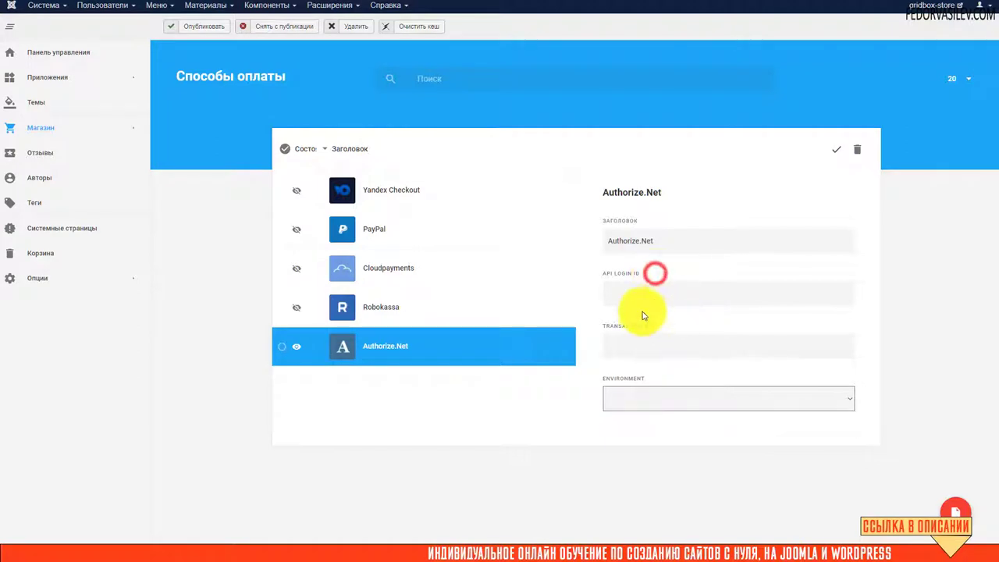
{"action": "left_click", "coordinate": [637, 346]}
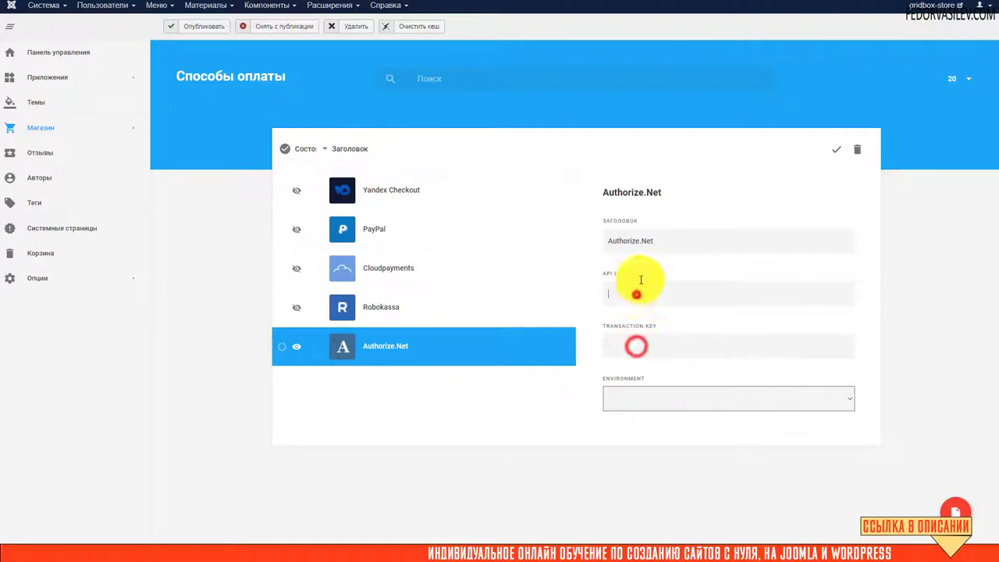
{"action": "left_click", "coordinate": [636, 294]}
Step: Delete the Authorize.Net payment method from the list and confirm the deletion
{"action": "left_click", "coordinate": [518, 355]}
{"action": "left_click", "coordinate": [856, 149]}
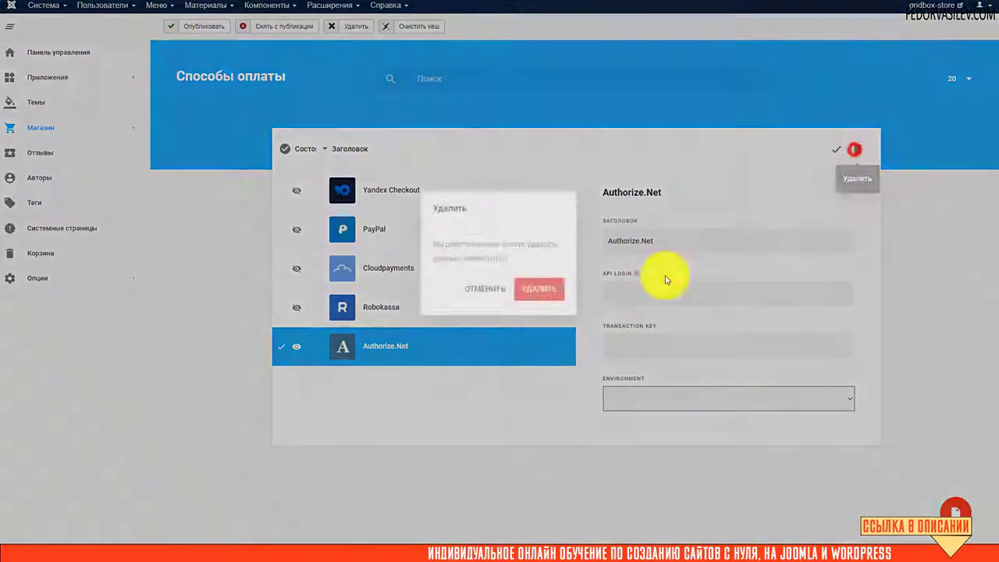
{"action": "left_click", "coordinate": [525, 297]}
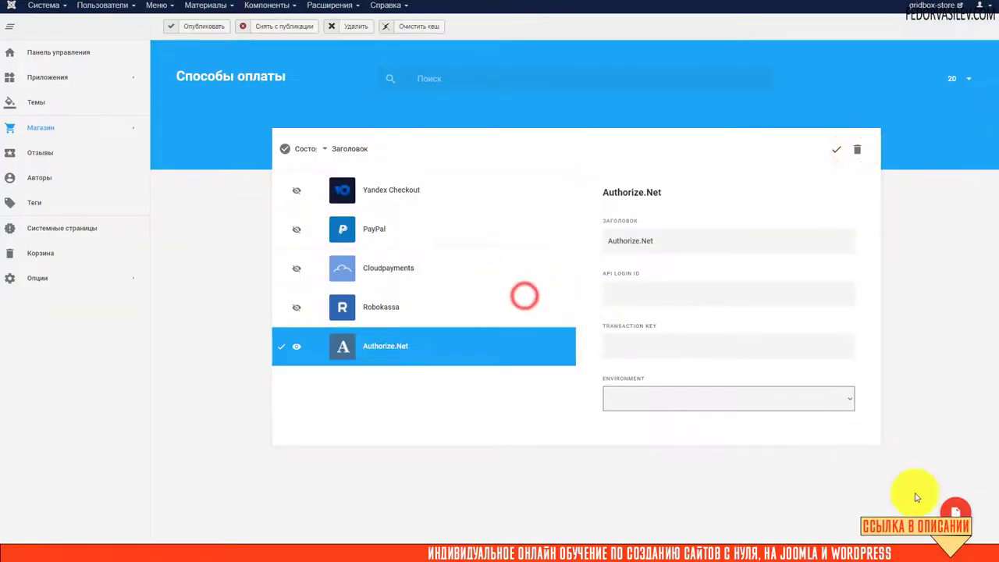
Step: Examine which payment systems the catalogue offers and which are already in the store's list, without adding any
{"action": "left_click", "coordinate": [954, 509]}
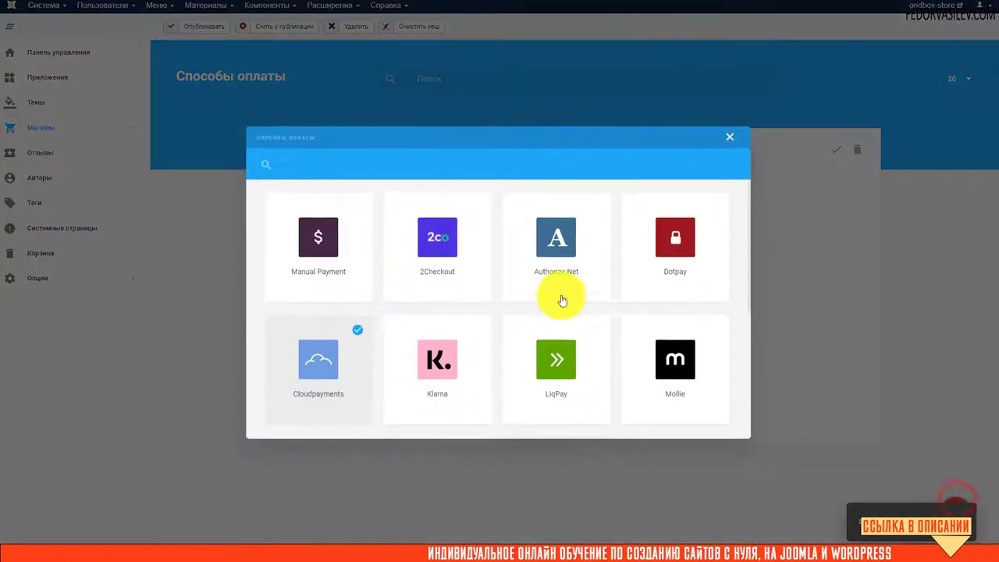
{"action": "scroll", "coordinate": [395, 268], "scroll_direction": "down", "scroll_amount": 3}
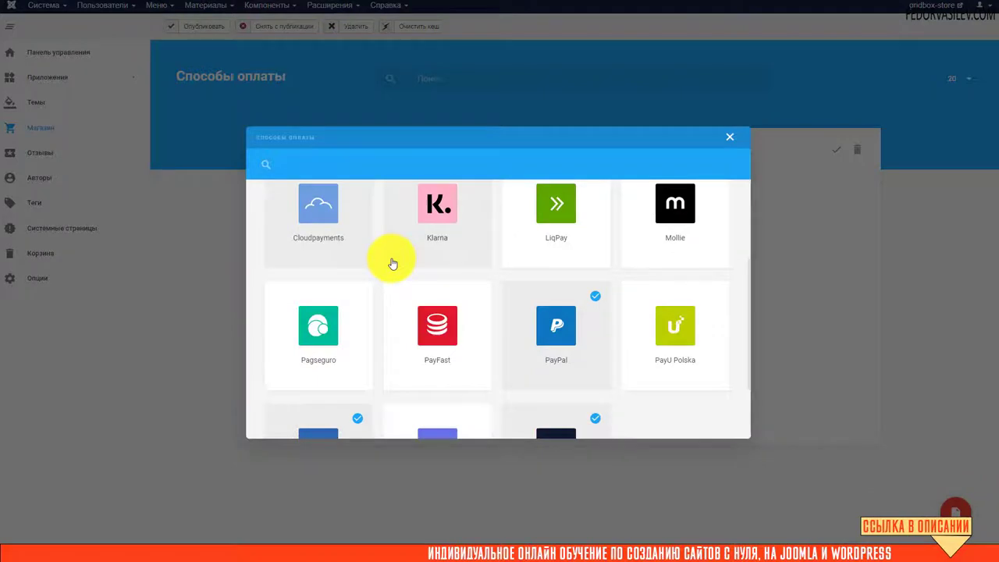
{"action": "left_click", "coordinate": [730, 137]}
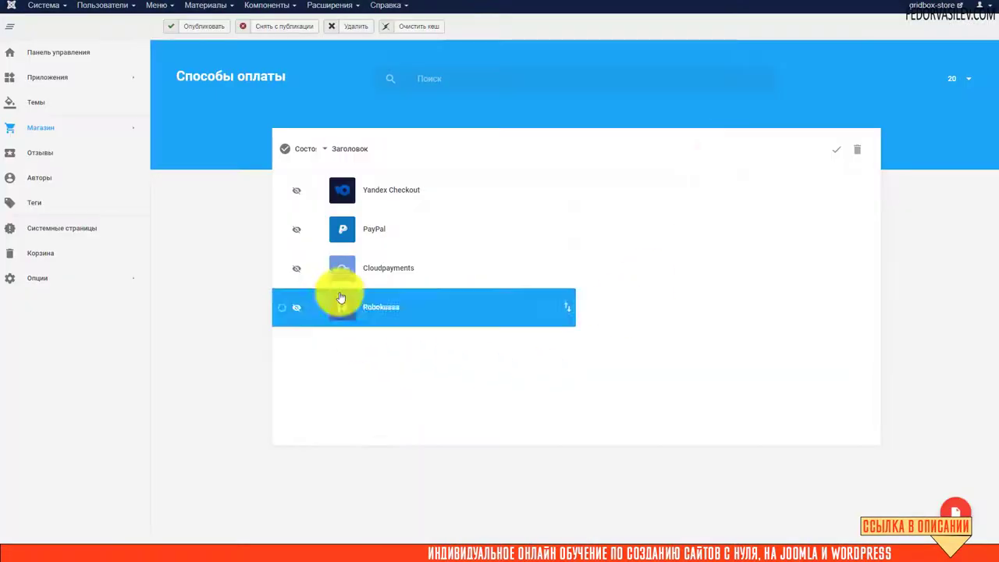
{"action": "left_click_drag", "start_coordinate": [339, 296], "coordinate": [417, 205]}
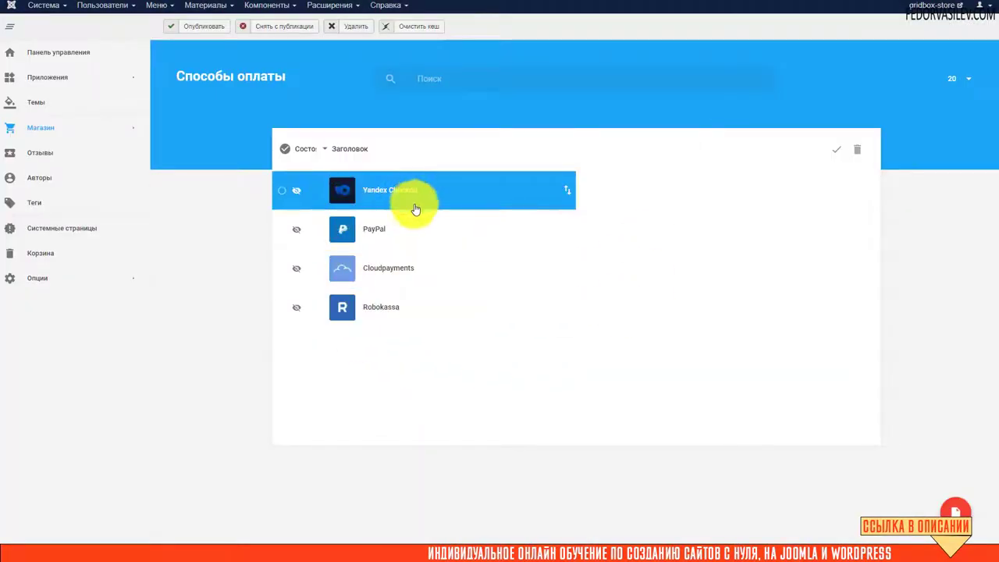
{"action": "left_click", "coordinate": [956, 512]}
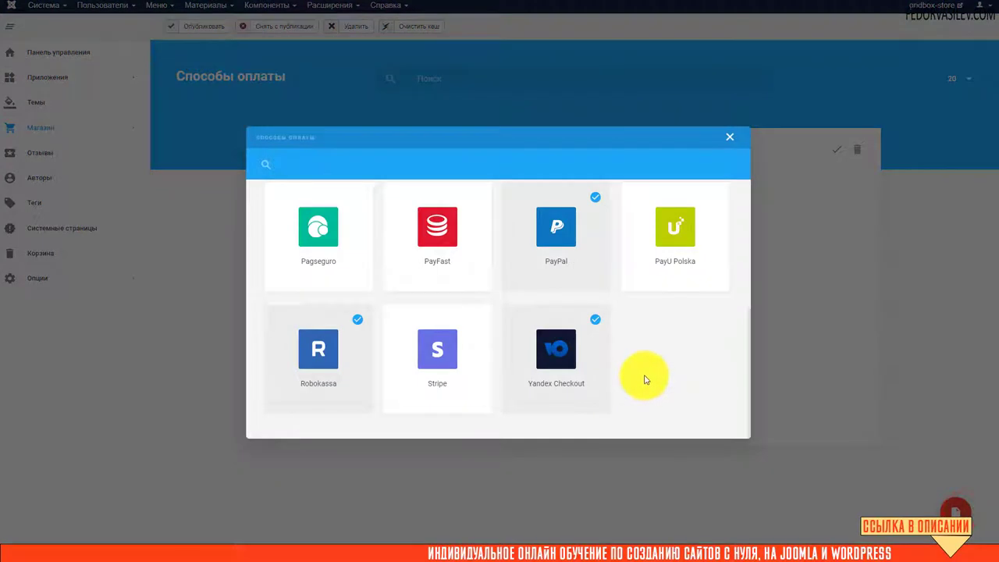
{"action": "scroll", "coordinate": [645, 380], "scroll_direction": "up", "scroll_amount": 3}
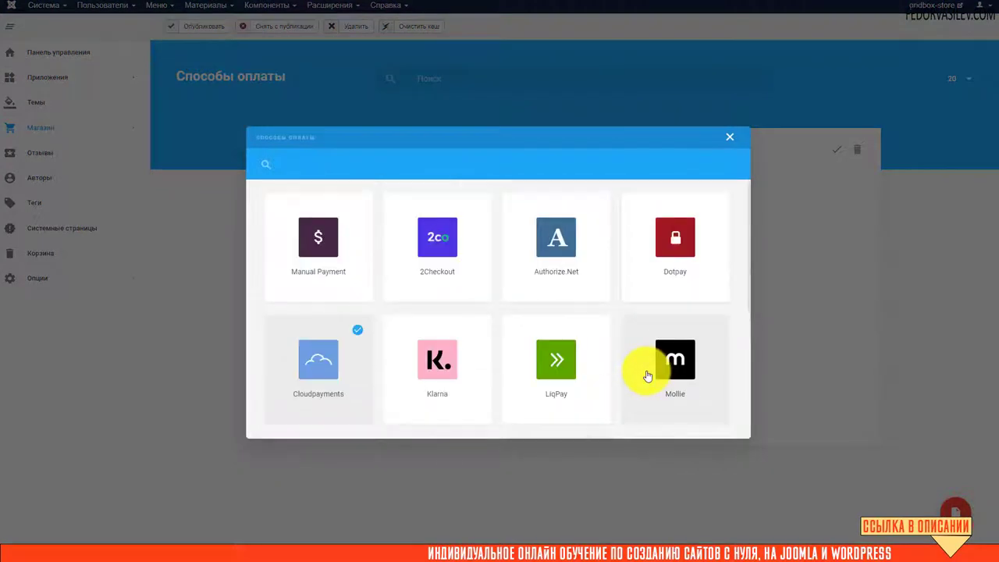
{"action": "left_click", "coordinate": [730, 138]}
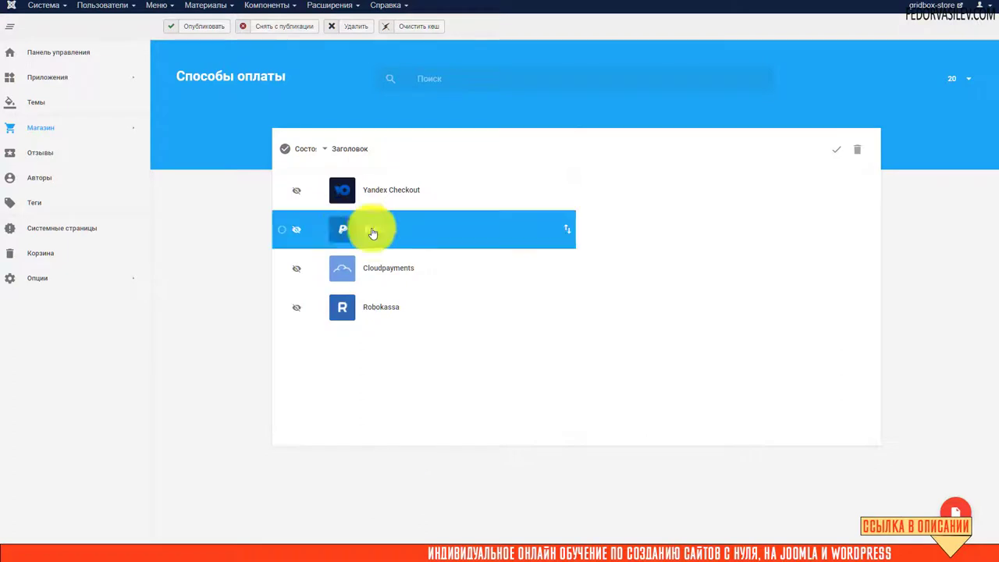
Step: Select PayPal and Robokassa in the payment methods list and open PayPal's settings at the title field
{"action": "left_click", "coordinate": [281, 229]}
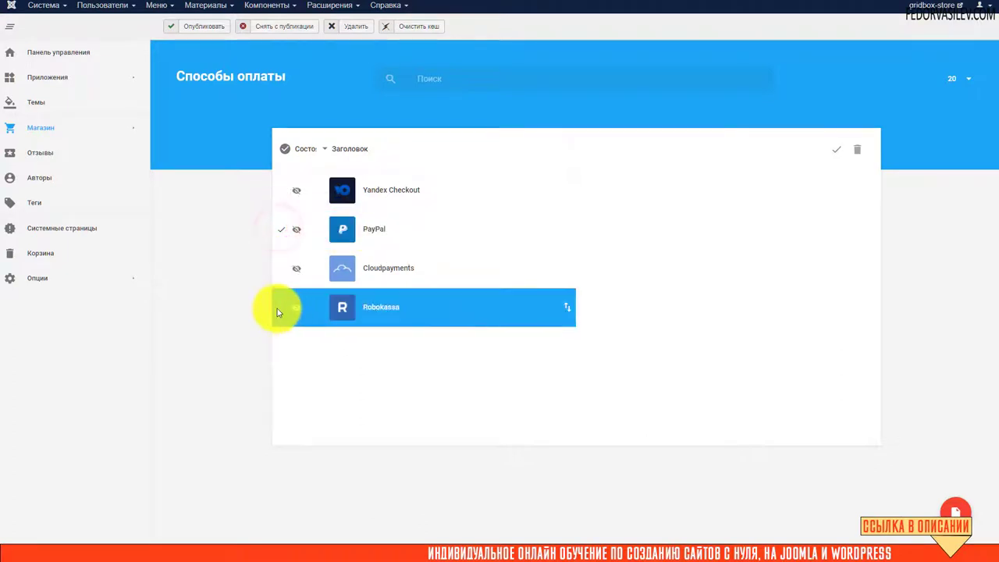
{"action": "left_click", "coordinate": [279, 308]}
{"action": "left_click", "coordinate": [415, 234]}
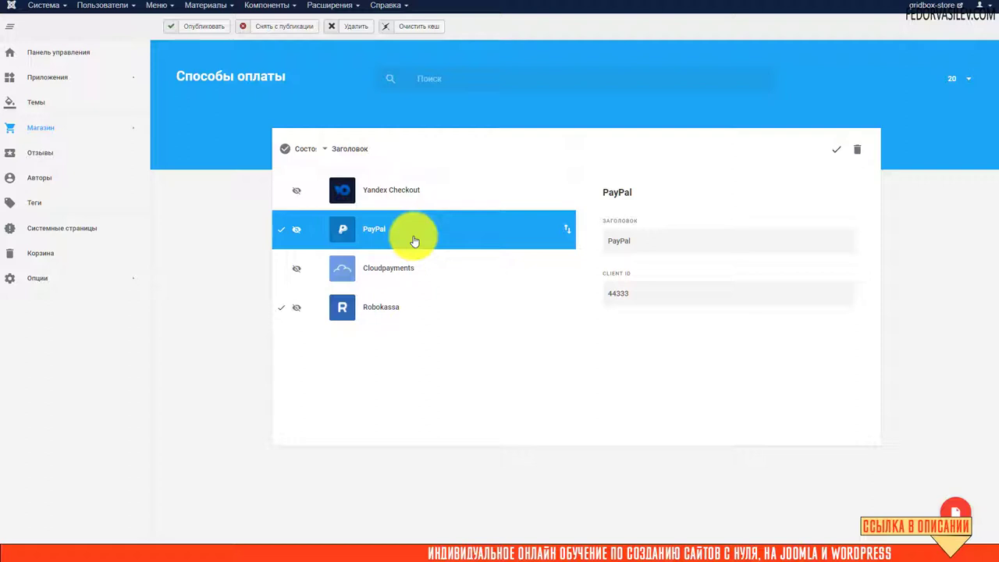
{"action": "left_click", "coordinate": [629, 241]}
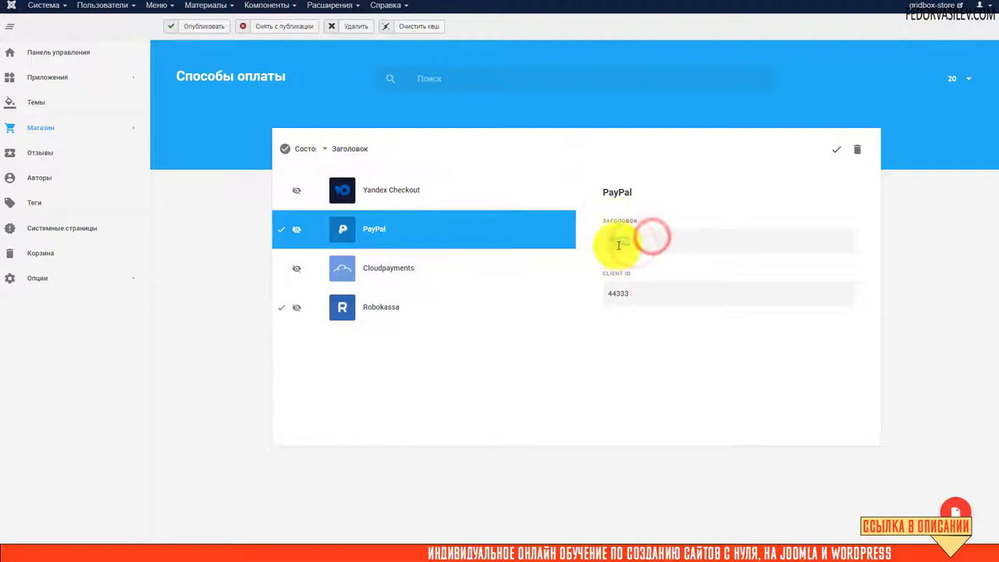
Step: Examine the settings fields of PayPal, Robokassa, Yandex Checkout and Cloudpayments, comparing Yandex Checkout with Cloudpayments
{"action": "double_click", "coordinate": [643, 295]}
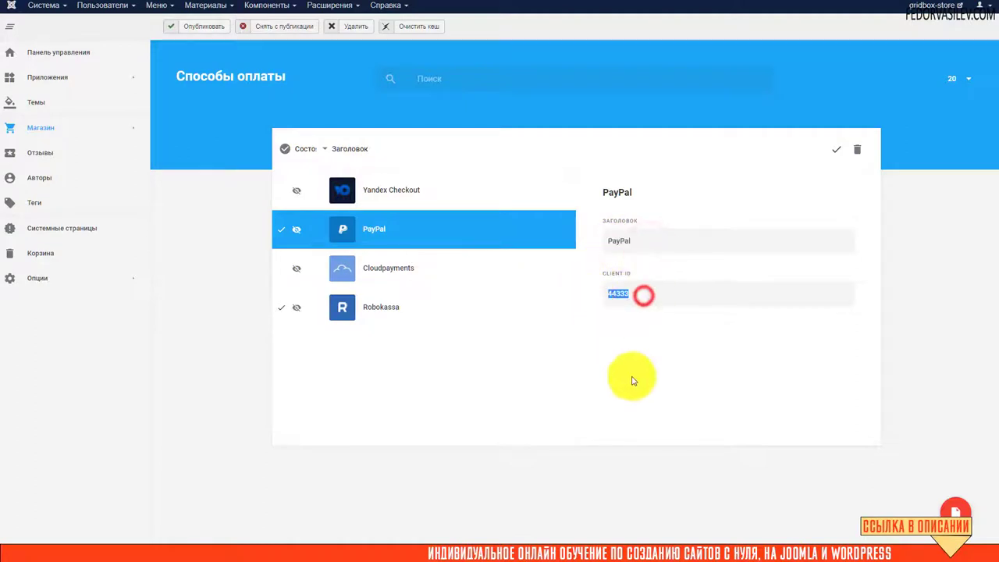
{"action": "left_click", "coordinate": [390, 306]}
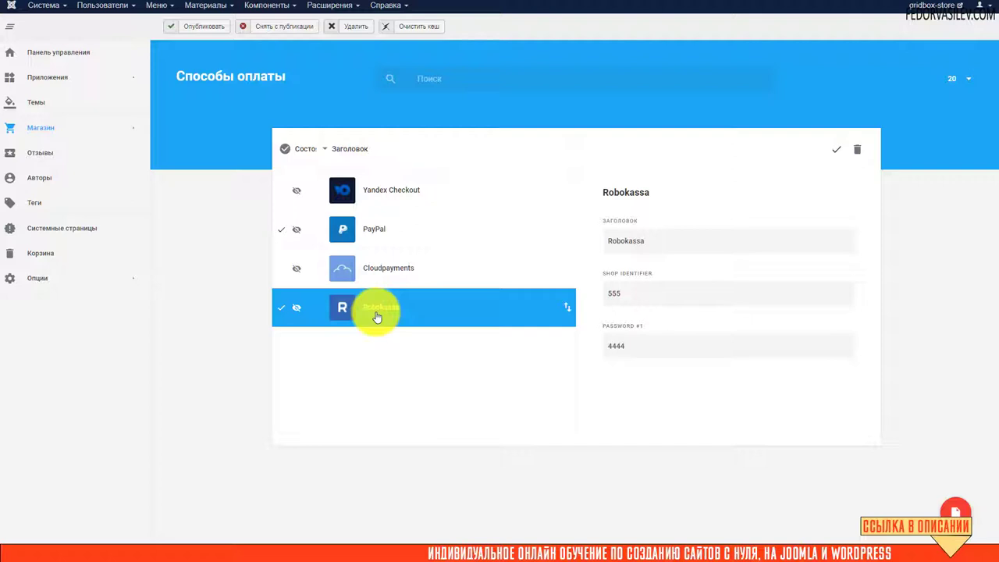
{"action": "left_click", "coordinate": [383, 197]}
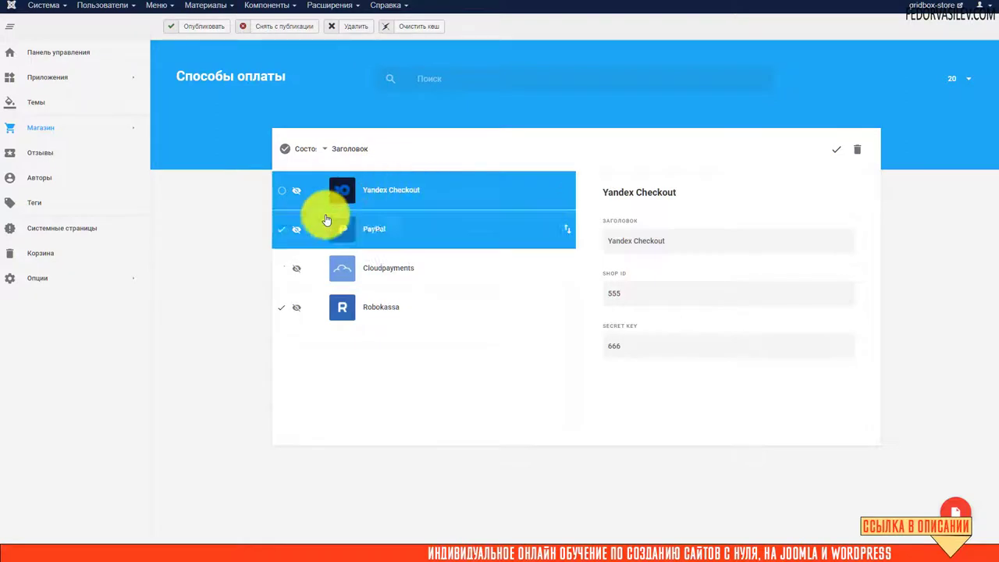
{"action": "left_click", "coordinate": [389, 273]}
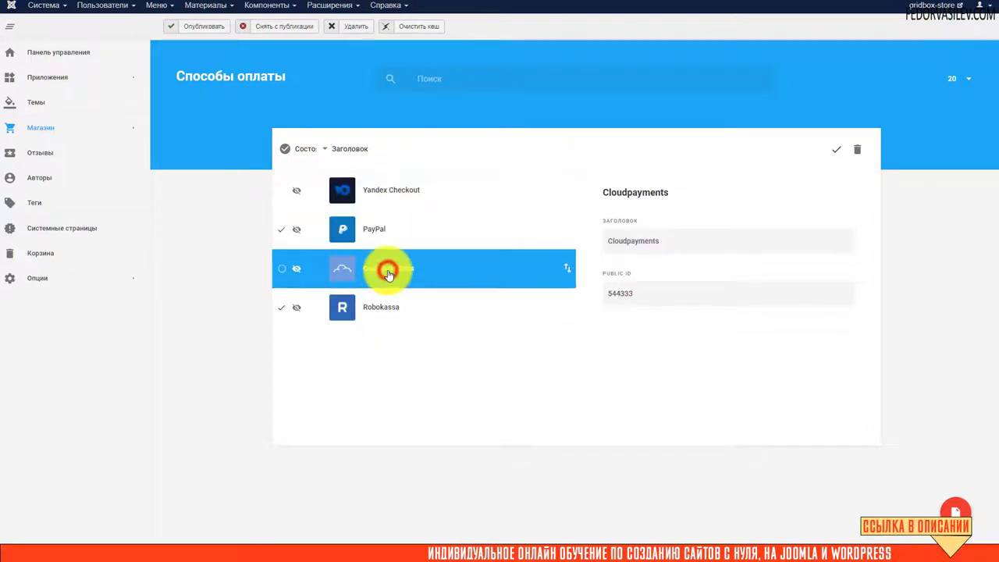
{"action": "left_click", "coordinate": [391, 195]}
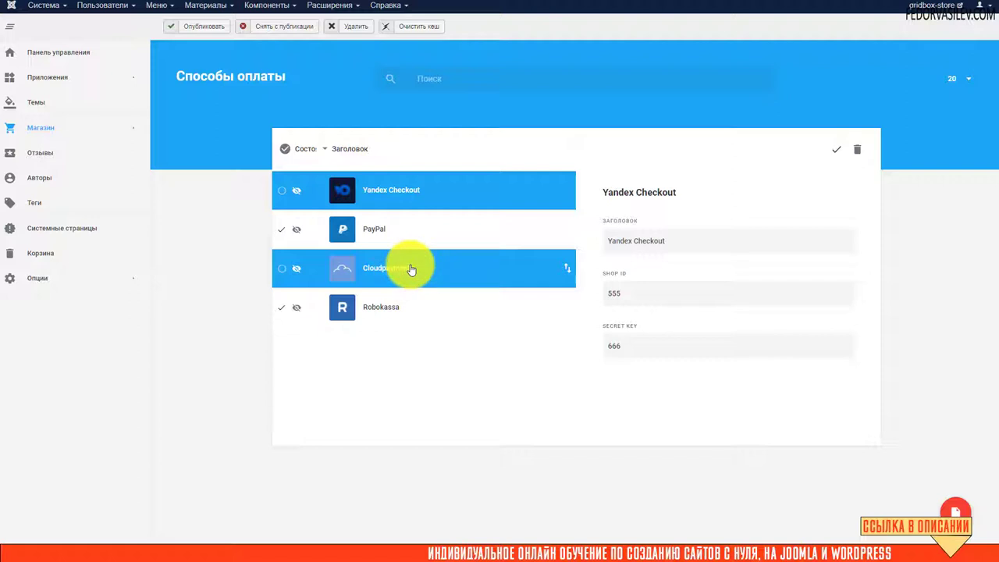
{"action": "left_click", "coordinate": [412, 265]}
{"action": "left_click", "coordinate": [412, 192]}
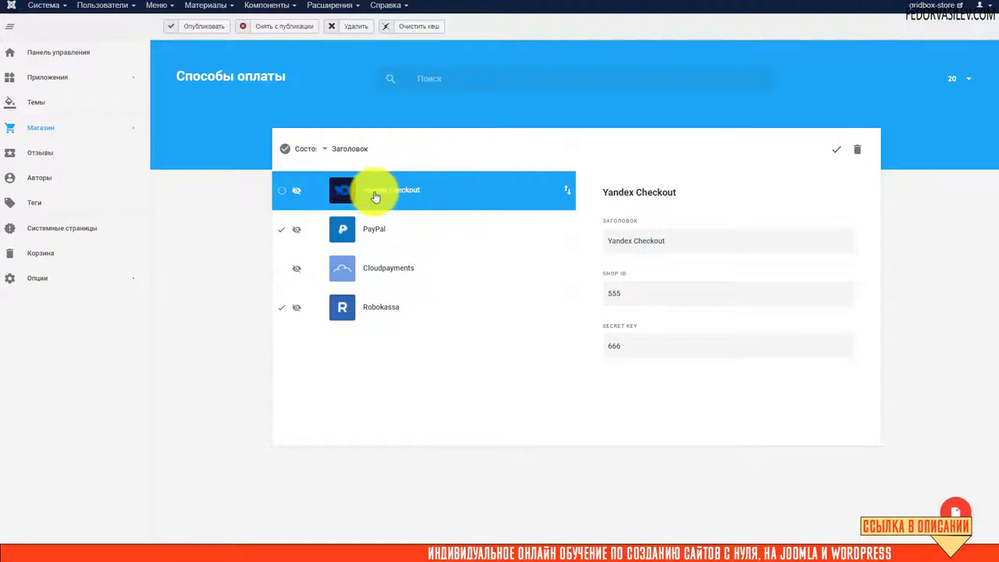
{"action": "left_click", "coordinate": [381, 267]}
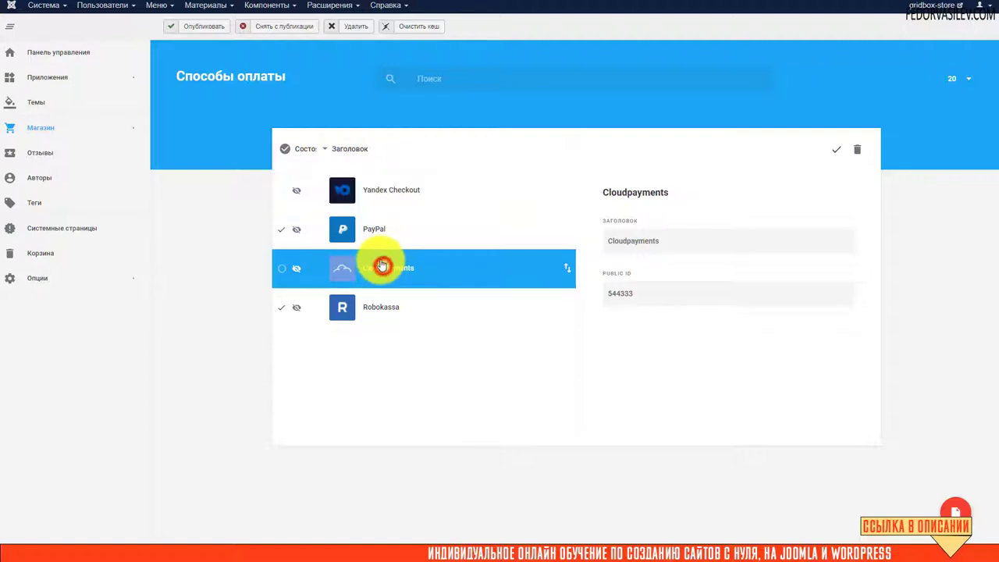
{"action": "left_click", "coordinate": [377, 203]}
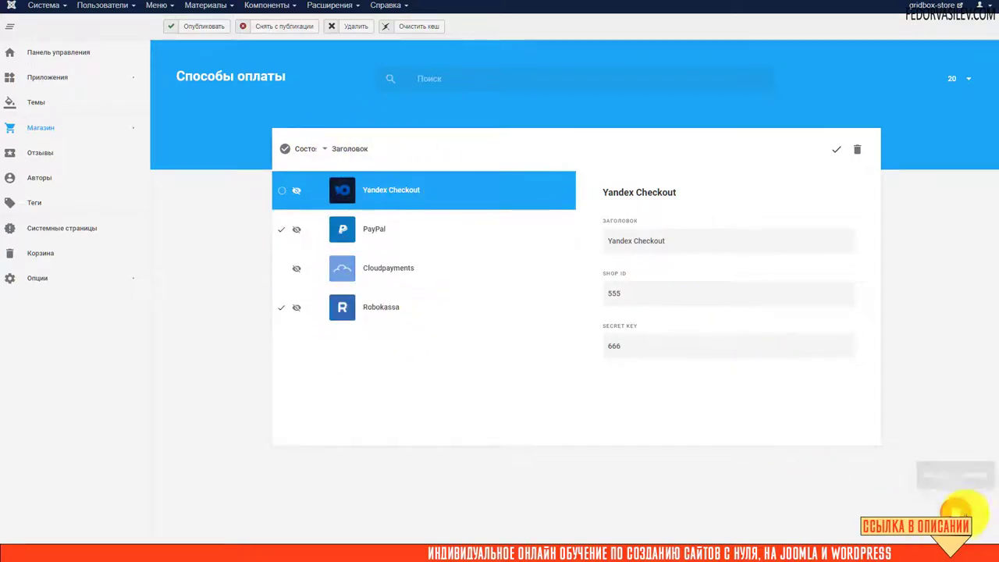
Step: Look through the catalogue of payment systems without adding any, and reopen Robokassa's settings
{"action": "left_click", "coordinate": [958, 511]}
{"action": "scroll", "coordinate": [576, 283], "scroll_direction": "down", "scroll_amount": 5}
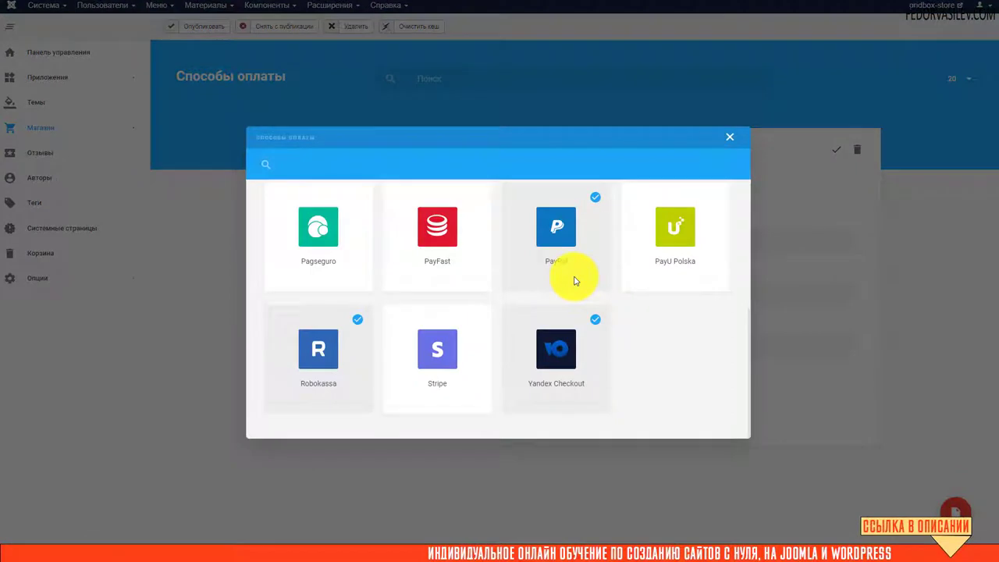
{"action": "scroll", "coordinate": [576, 277], "scroll_direction": "up", "scroll_amount": 5}
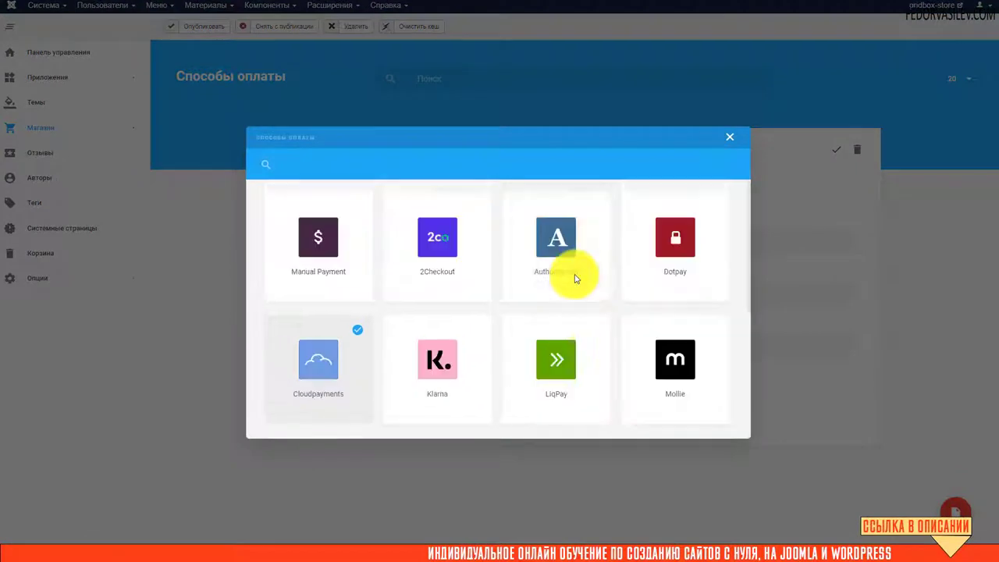
{"action": "left_click", "coordinate": [732, 138]}
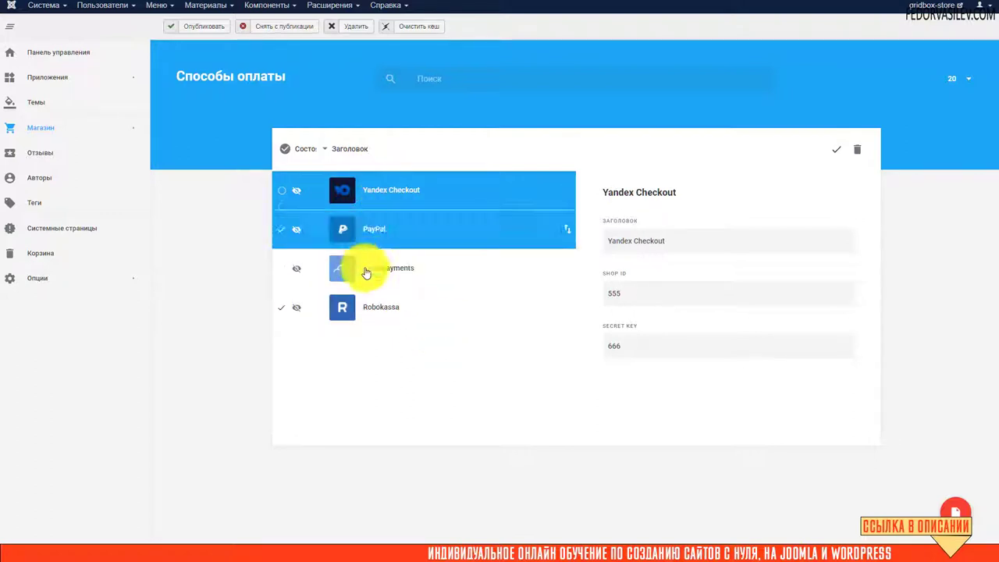
{"action": "left_click", "coordinate": [378, 316]}
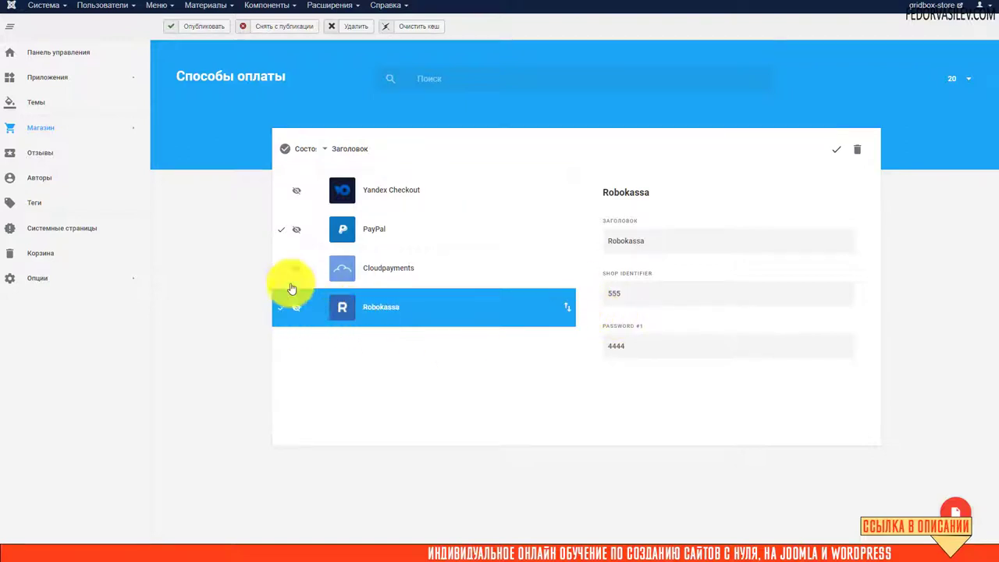
Step: Publish Yandex Checkout, PayPal, Cloudpayments and Robokassa in the payment methods list, and save Yandex Checkout's settings
{"action": "left_click", "coordinate": [285, 148]}
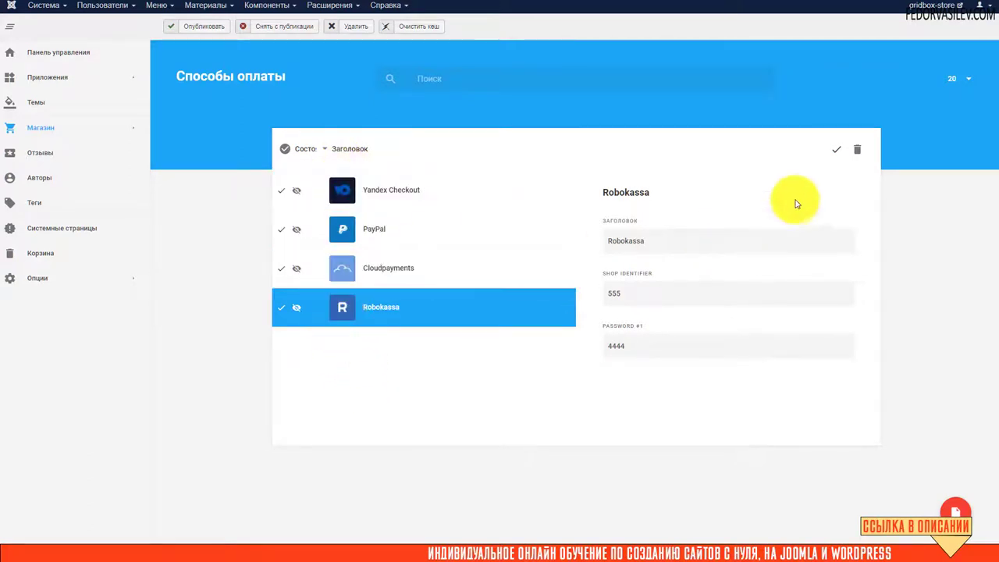
{"action": "left_click", "coordinate": [297, 191]}
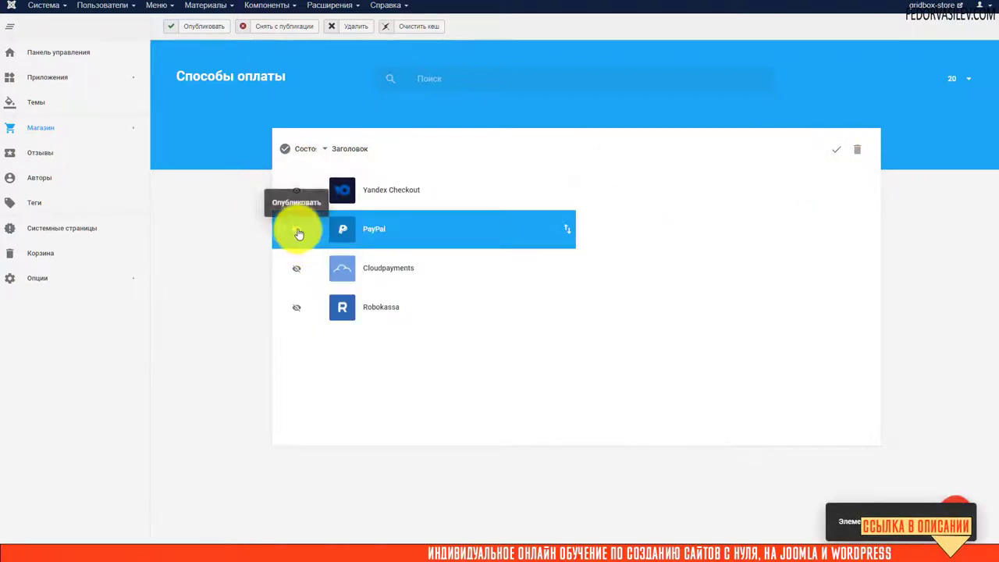
{"action": "left_click", "coordinate": [297, 229]}
{"action": "left_click", "coordinate": [297, 268]}
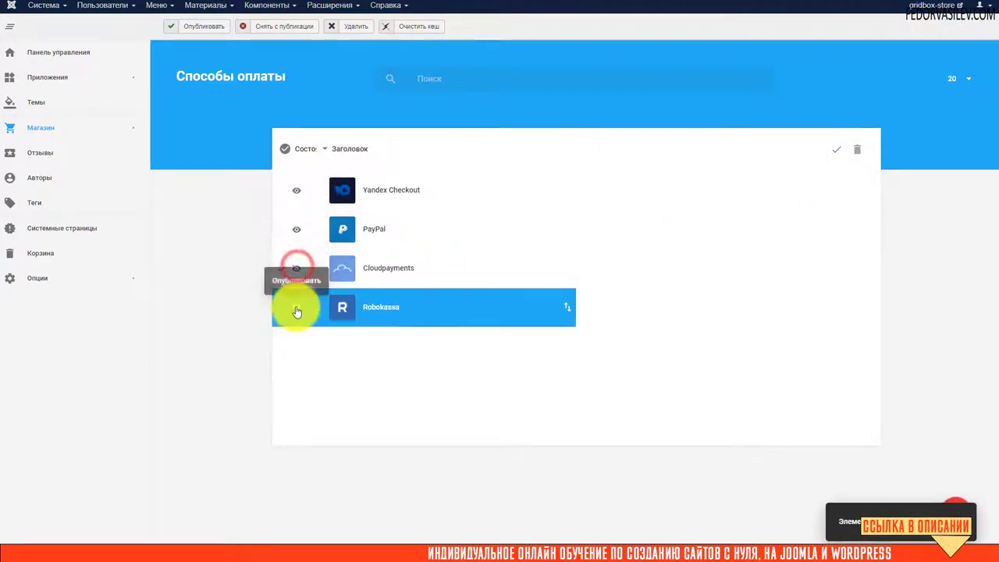
{"action": "left_click", "coordinate": [296, 307]}
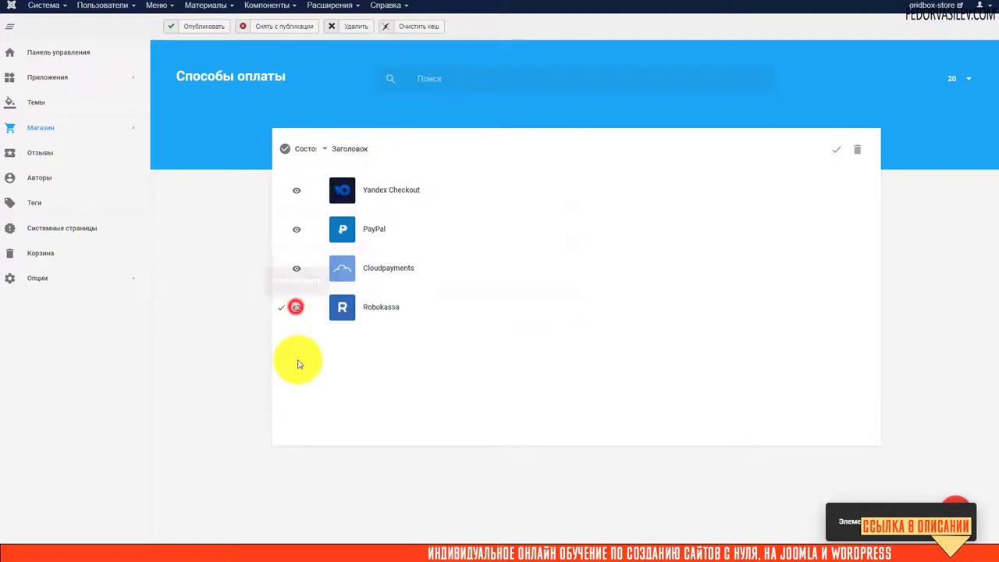
{"action": "left_click", "coordinate": [391, 190]}
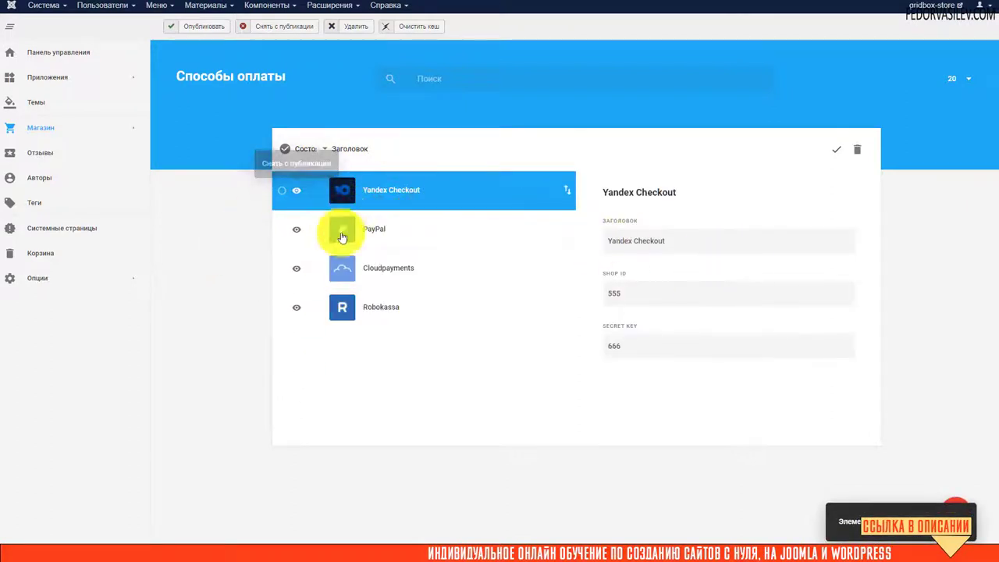
{"action": "left_click", "coordinate": [834, 149]}
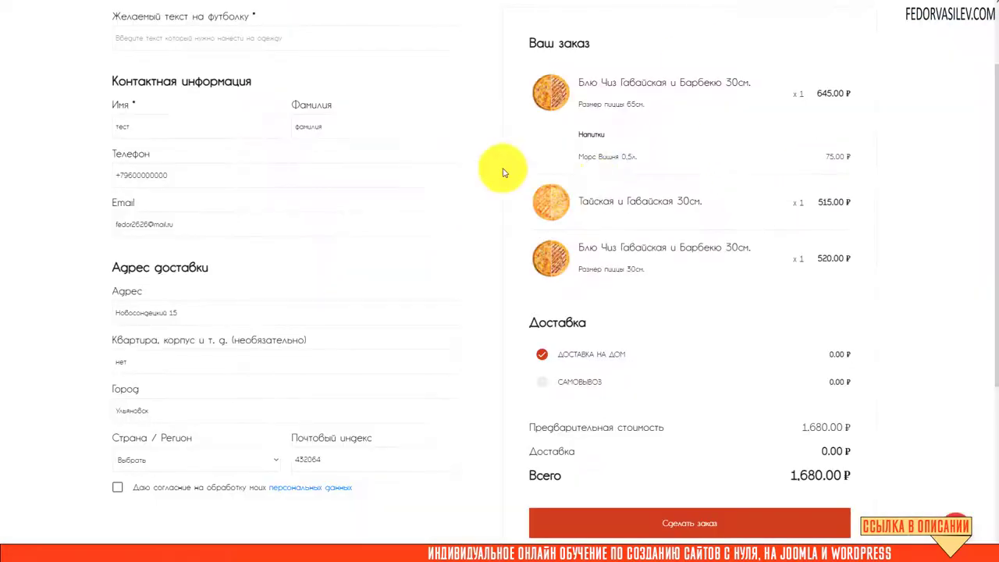
Step: On the store's checkout page, examine the order summary and the payment options offered to the customer
{"action": "scroll", "coordinate": [156, 105], "scroll_direction": "up", "scroll_amount": 2}
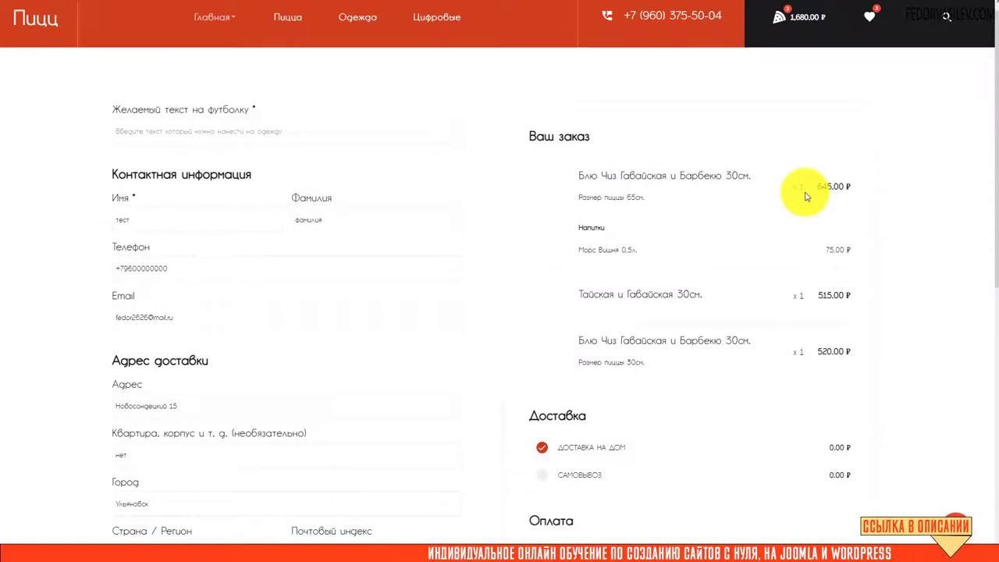
{"action": "scroll", "coordinate": [806, 191], "scroll_direction": "down", "scroll_amount": 5}
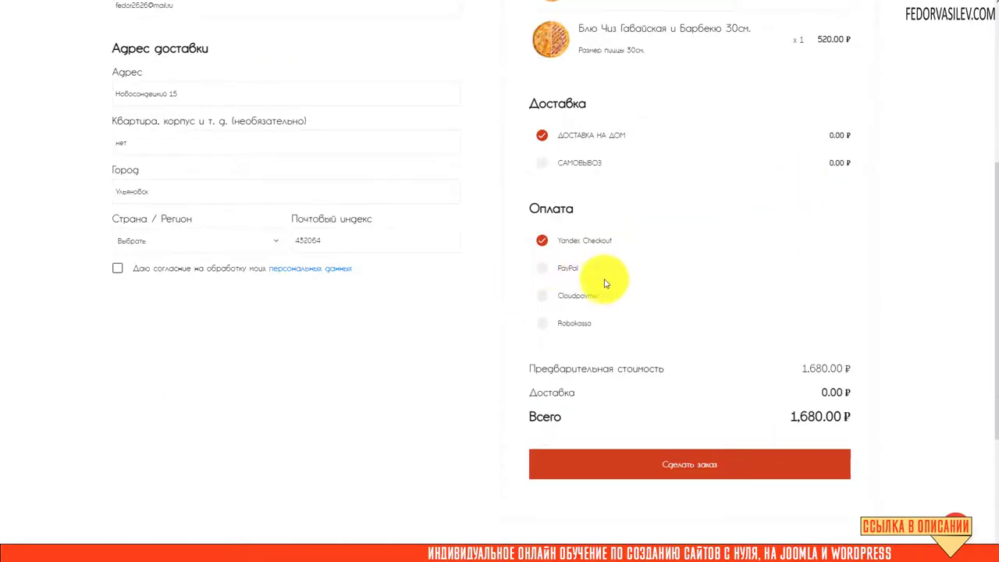
{"action": "scroll", "coordinate": [625, 285], "scroll_direction": "up", "scroll_amount": 3}
{"action": "scroll", "coordinate": [629, 277], "scroll_direction": "down", "scroll_amount": 3}
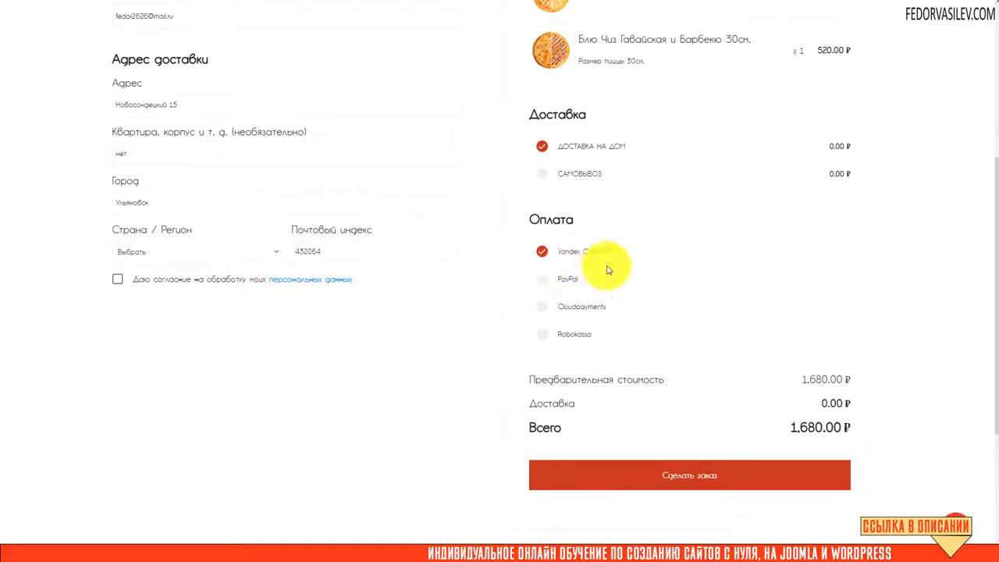
Step: Try PayPal, Cloudpayments and Robokassa as the order's payment option, and return to Yandex Checkout
{"action": "left_click", "coordinate": [546, 280]}
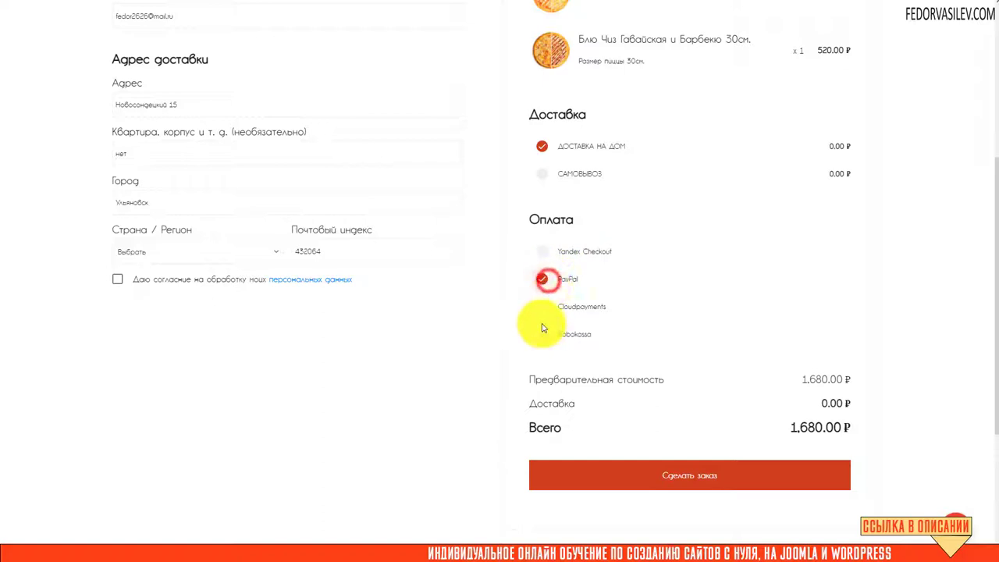
{"action": "left_click", "coordinate": [542, 306]}
{"action": "left_click", "coordinate": [541, 334]}
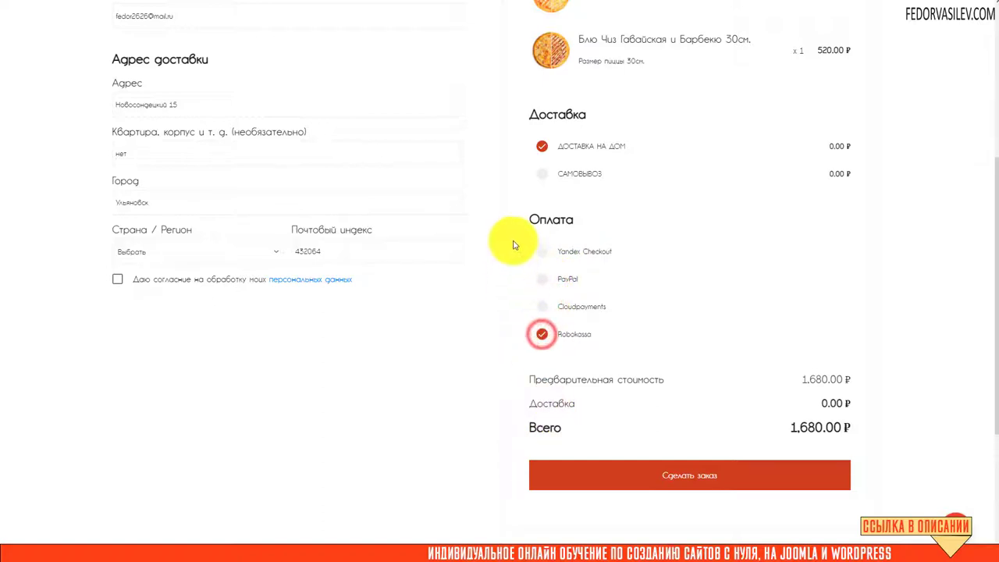
{"action": "left_click", "coordinate": [540, 251]}
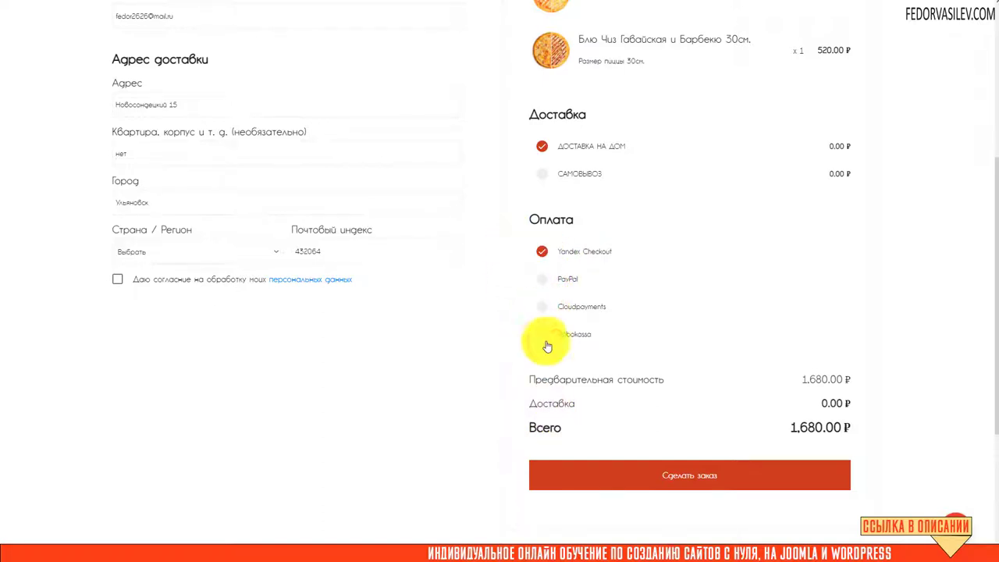
Step: Place the order, filling in the required T-shirt text field with test text and accepting the personal data consent
{"action": "left_click", "coordinate": [676, 478]}
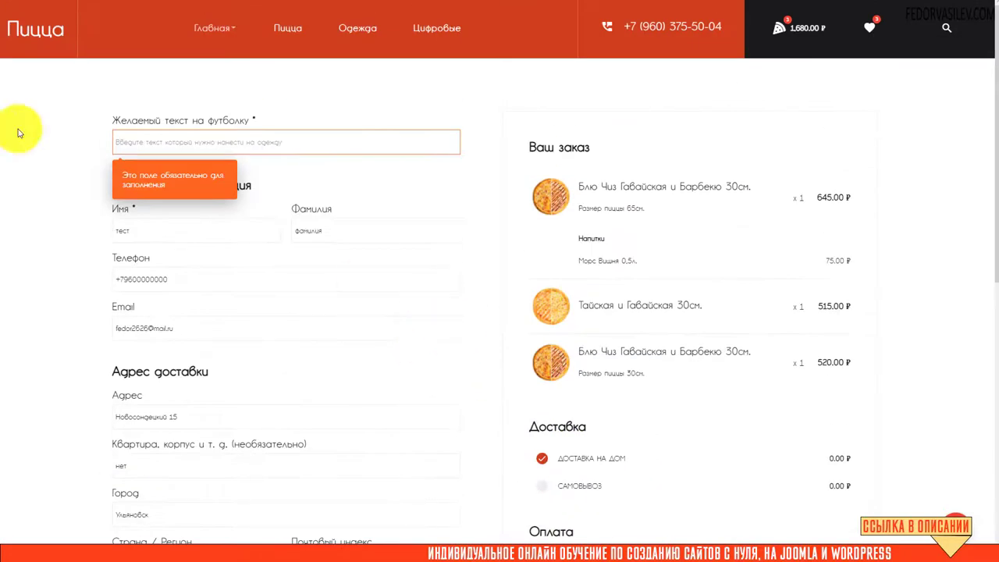
{"action": "left_click", "coordinate": [194, 142]}
{"action": "type", "text": "тест"}
{"action": "scroll", "coordinate": [288, 148], "scroll_direction": "down", "scroll_amount": 4}
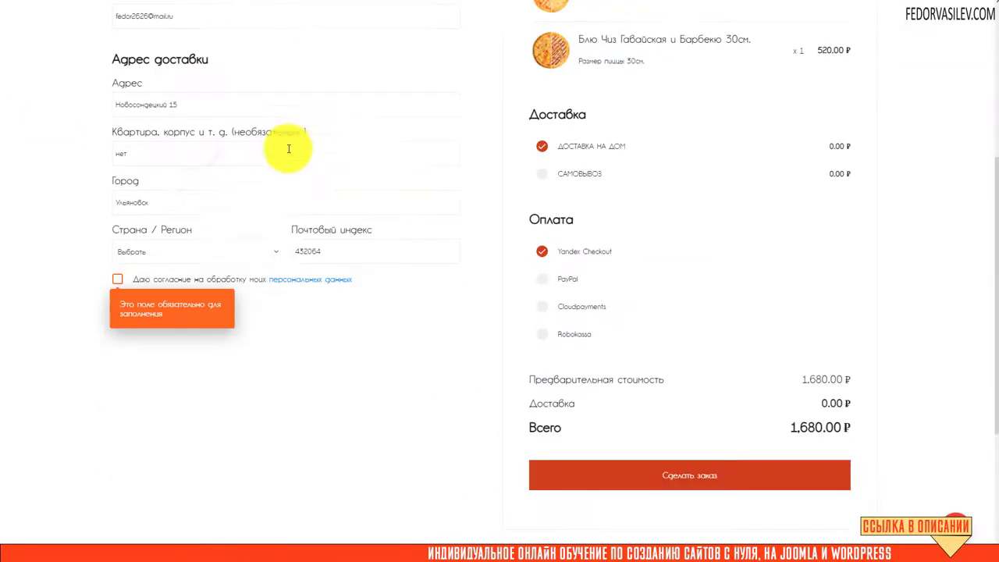
{"action": "left_click", "coordinate": [117, 279]}
{"action": "left_click", "coordinate": [596, 473]}
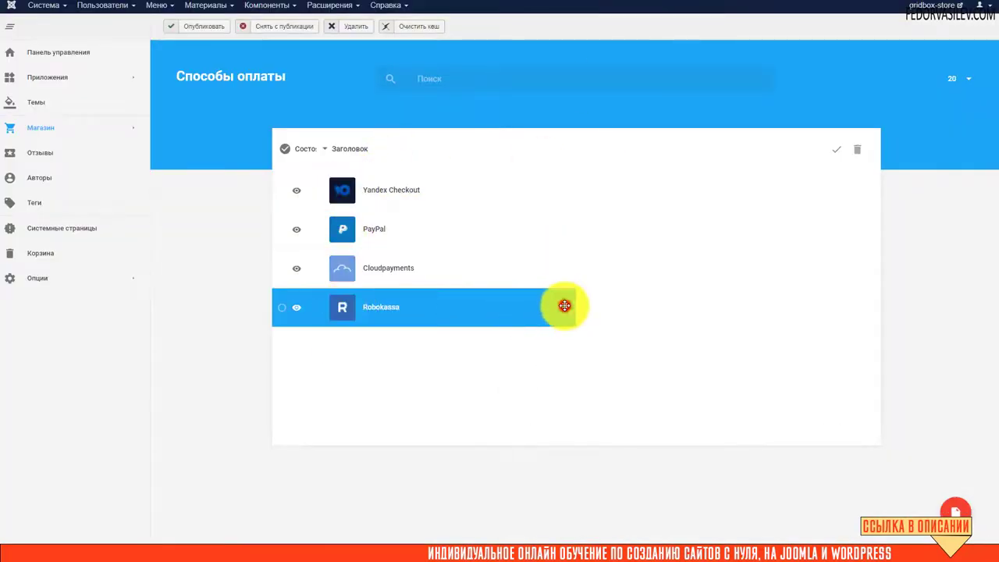
Step: Move Robokassa to the top of the store's payment methods list and reload the checkout page
{"action": "left_click_drag", "start_coordinate": [569, 308], "coordinate": [488, 183]}
{"action": "left_click", "coordinate": [834, 149]}
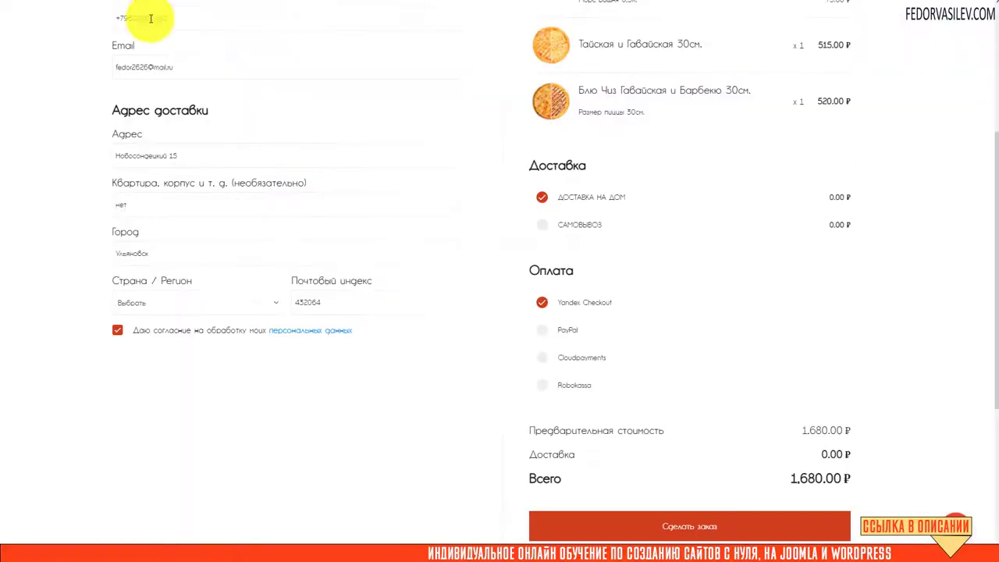
{"action": "key", "text": "F5"}
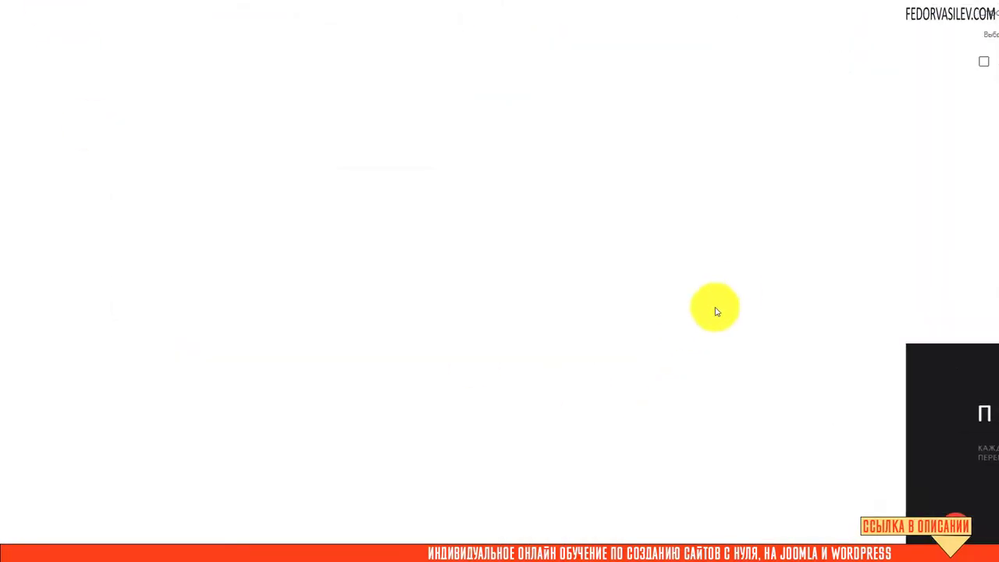
{"action": "scroll", "coordinate": [748, 297], "scroll_direction": "up", "scroll_amount": 3}
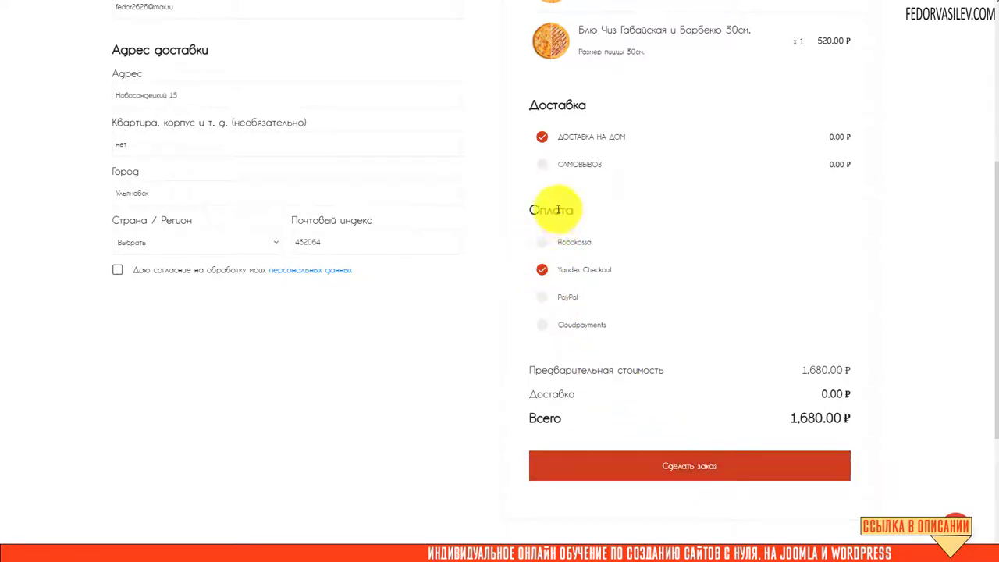
Step: Try the reordered payment options on the checkout page and leave Robokassa selected for the order
{"action": "left_click", "coordinate": [540, 270]}
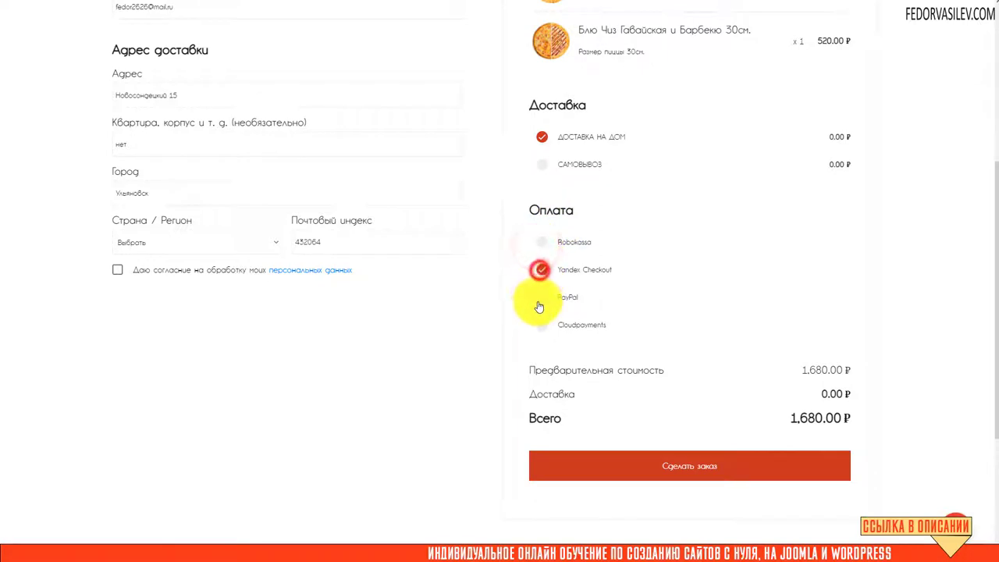
{"action": "left_click", "coordinate": [542, 324]}
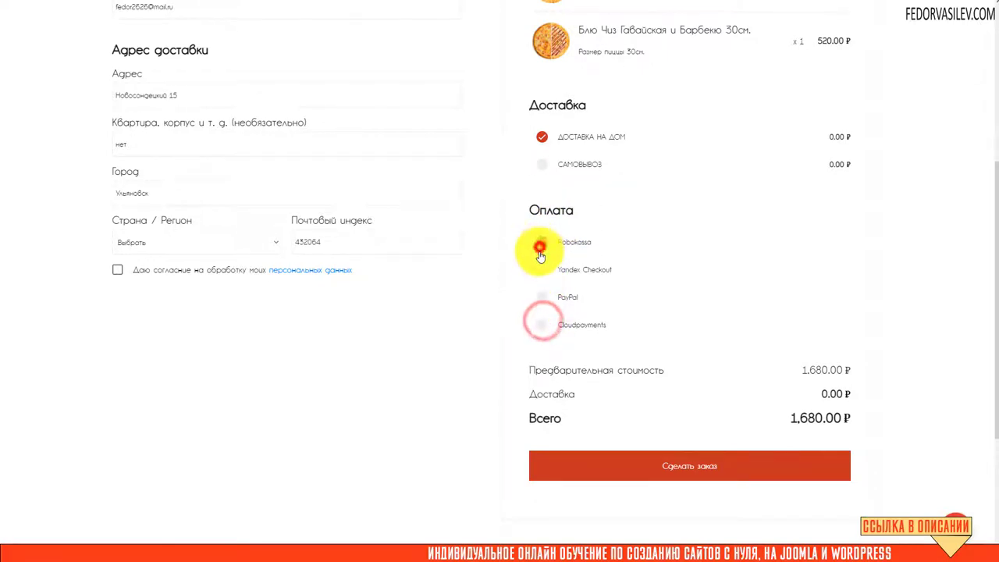
{"action": "left_click", "coordinate": [540, 248]}
{"action": "left_click", "coordinate": [539, 242]}
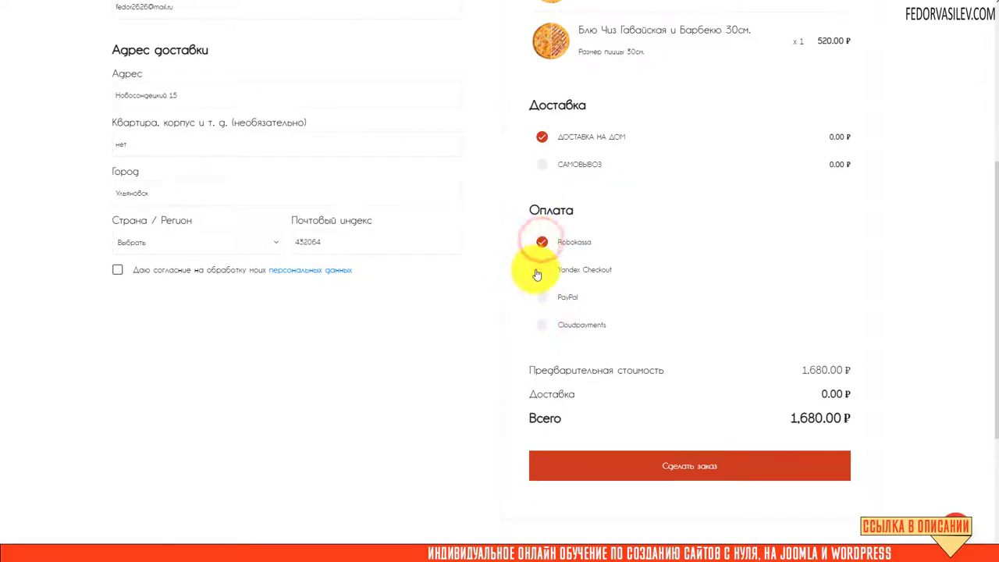
{"action": "left_click", "coordinate": [540, 242]}
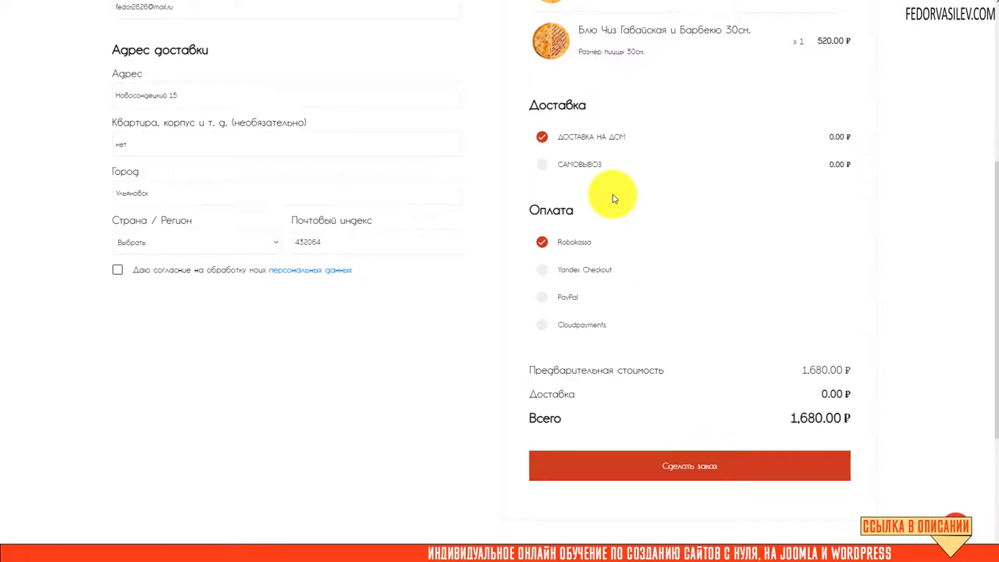
{"action": "scroll", "coordinate": [660, 182], "scroll_direction": "up", "scroll_amount": 3}
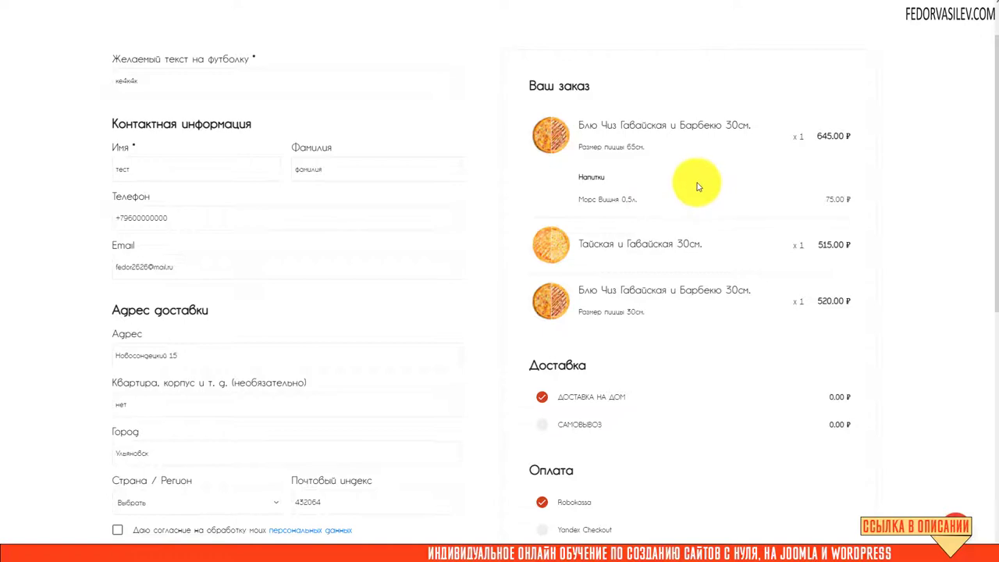
Step: Unpublish the Robokassa, Yandex Checkout, PayPal and Cloudpayments payment methods and review the reloaded checkout page
{"action": "scroll", "coordinate": [699, 187], "scroll_direction": "down", "scroll_amount": 3}
{"action": "scroll", "coordinate": [679, 94], "scroll_direction": "up", "scroll_amount": 1}
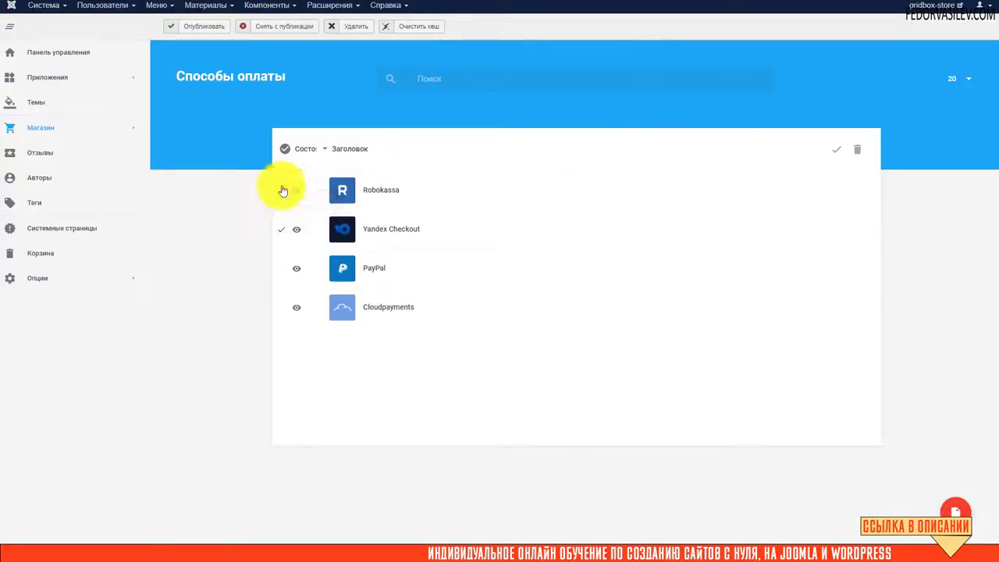
{"action": "left_click", "coordinate": [295, 190]}
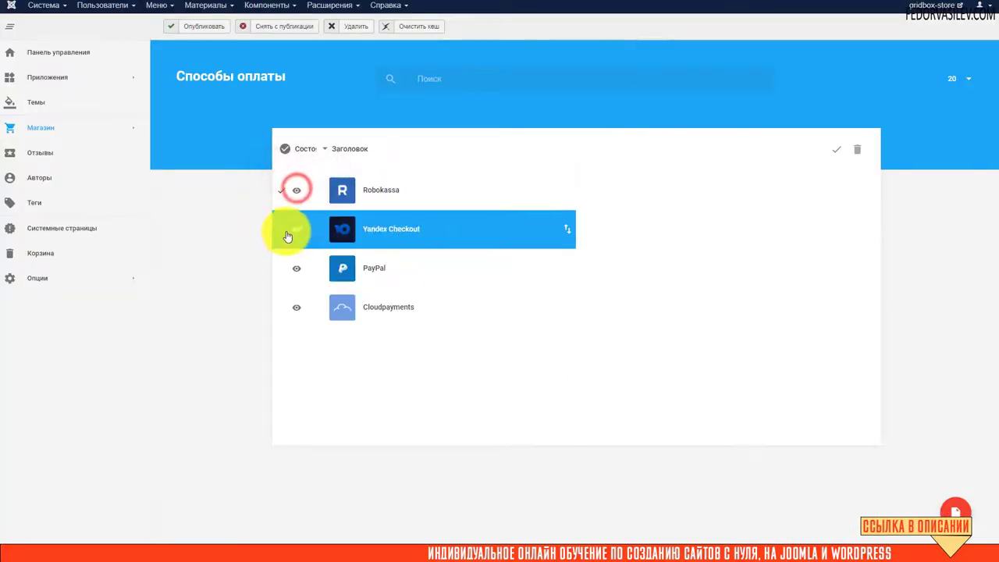
{"action": "left_click", "coordinate": [289, 236]}
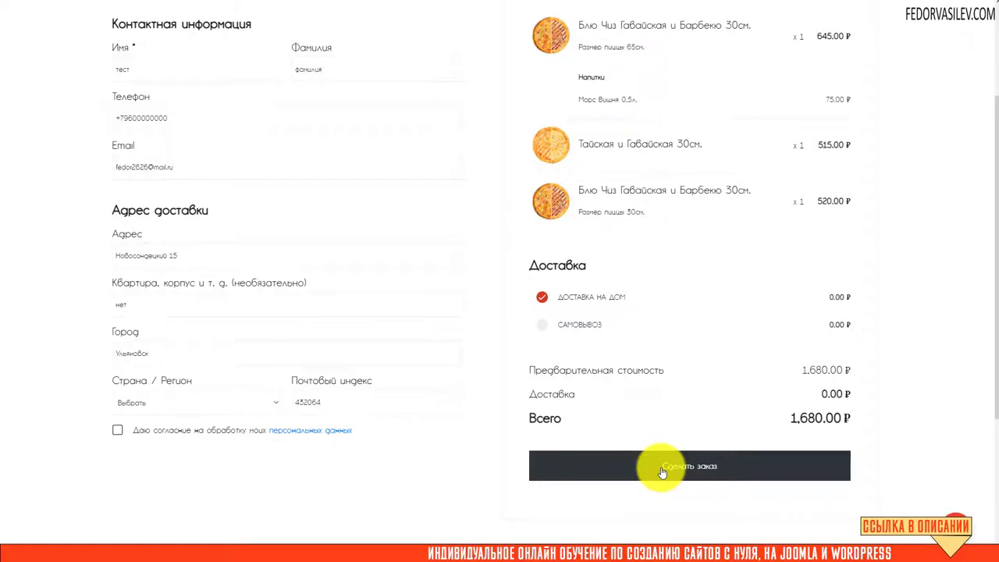
{"action": "scroll", "coordinate": [636, 350], "scroll_direction": "up", "scroll_amount": 2}
{"action": "scroll", "coordinate": [647, 312], "scroll_direction": "down", "scroll_amount": 1}
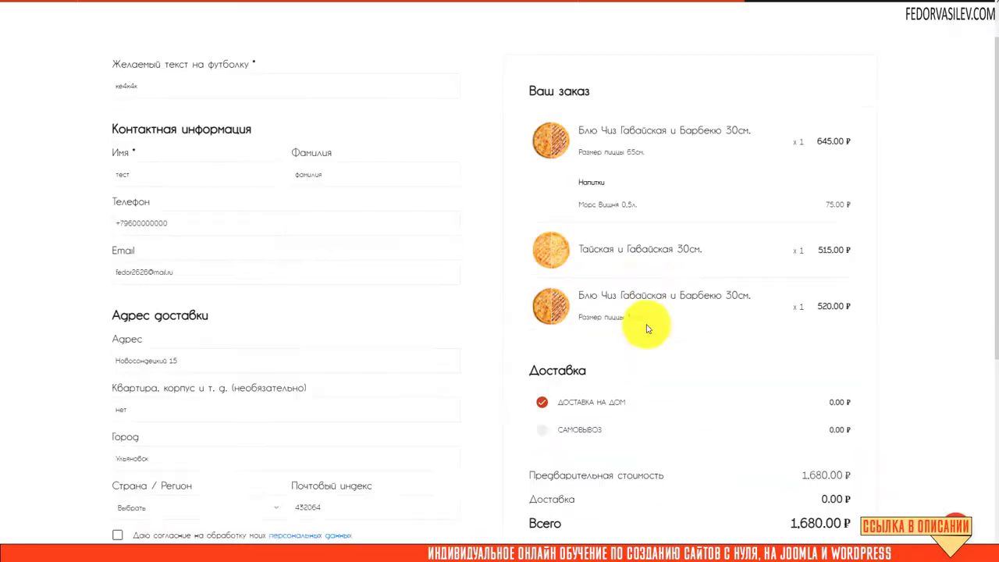
{"action": "scroll", "coordinate": [642, 256], "scroll_direction": "up", "scroll_amount": 2}
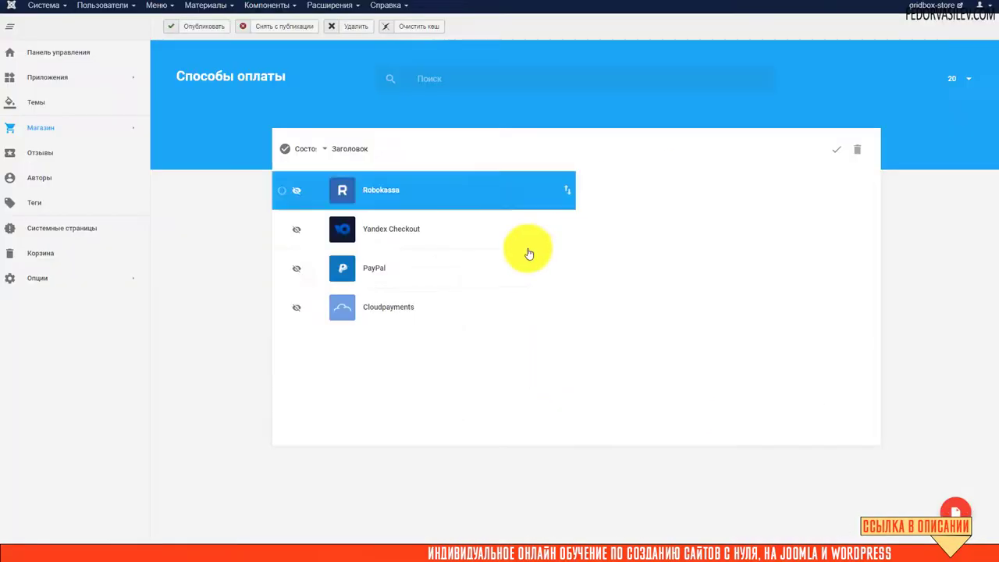
Step: Open the store's delivery methods and examine the САМОВЫВОЗ title and free-delivery threshold option, leaving the option off
{"action": "left_click", "coordinate": [81, 131]}
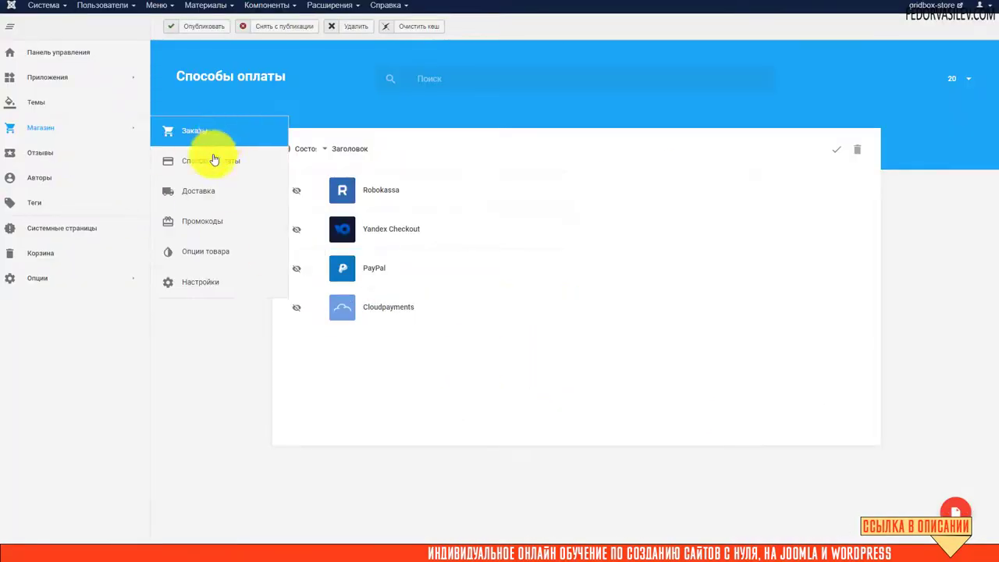
{"action": "left_click", "coordinate": [203, 184]}
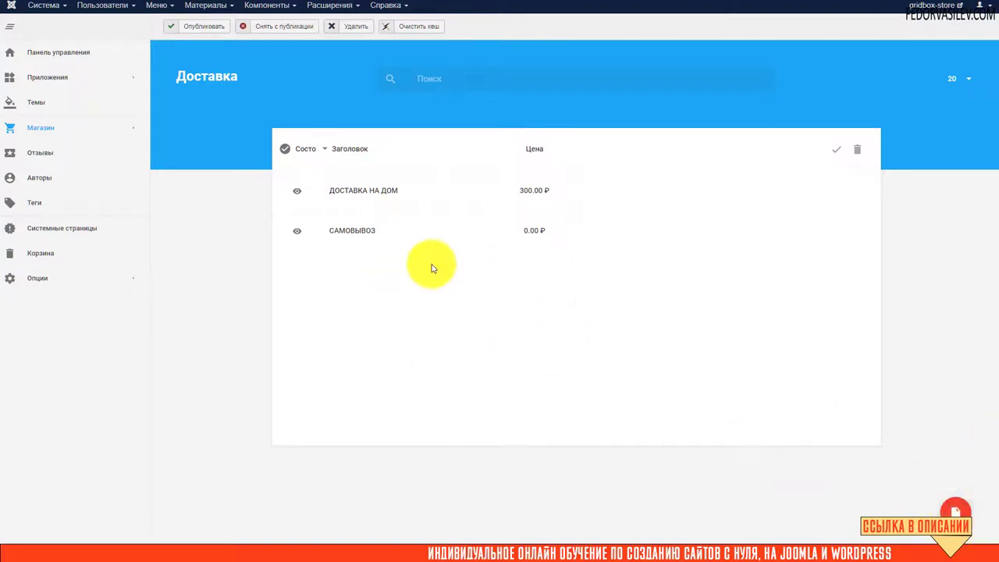
{"action": "left_click", "coordinate": [337, 233]}
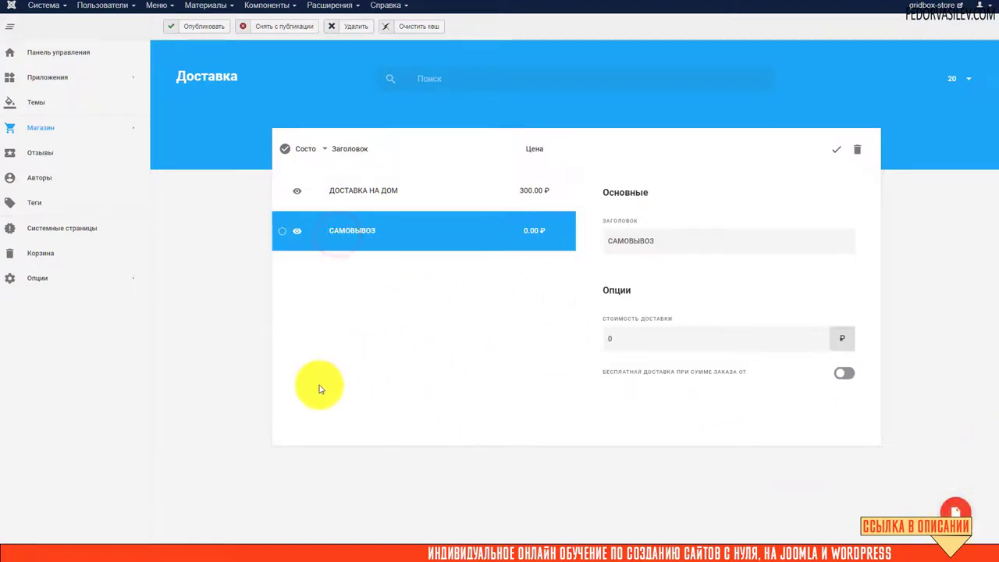
{"action": "double_click", "coordinate": [680, 241]}
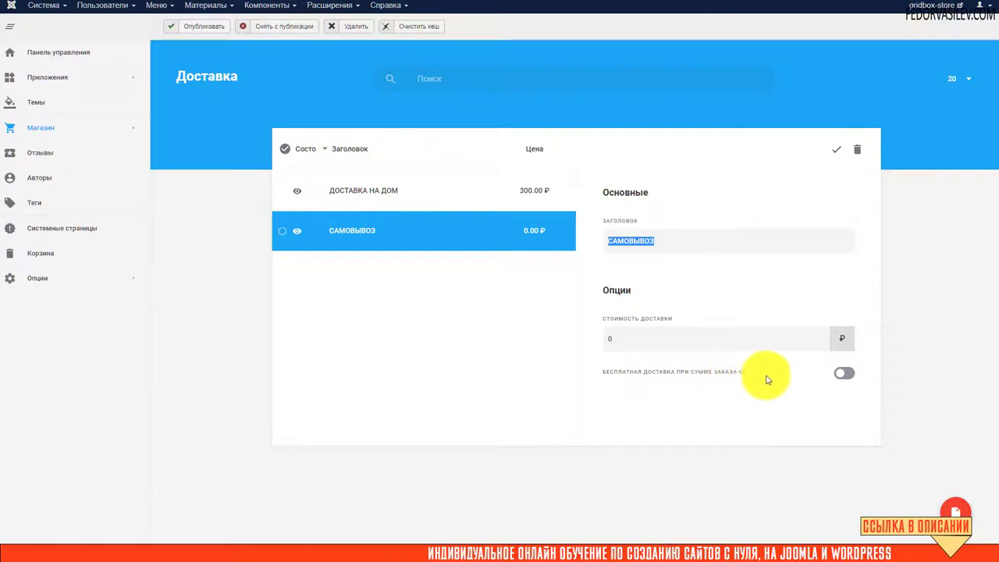
{"action": "left_click", "coordinate": [843, 373]}
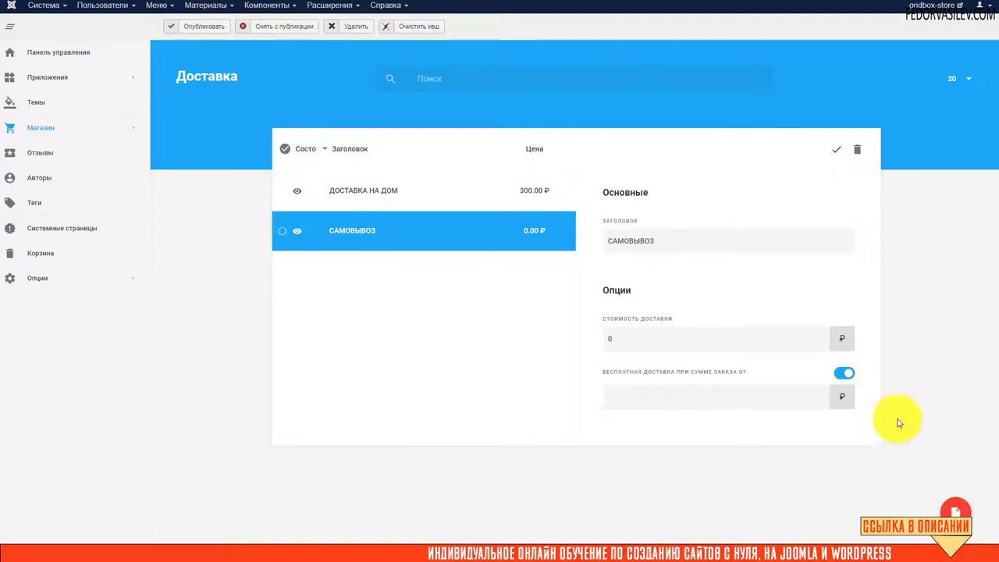
{"action": "left_click", "coordinate": [841, 374]}
Step: Examine the delivery cost and free-delivery threshold of ДОСТАВКА НА ДОМ and compare them with the checkout page
{"action": "left_click", "coordinate": [345, 193]}
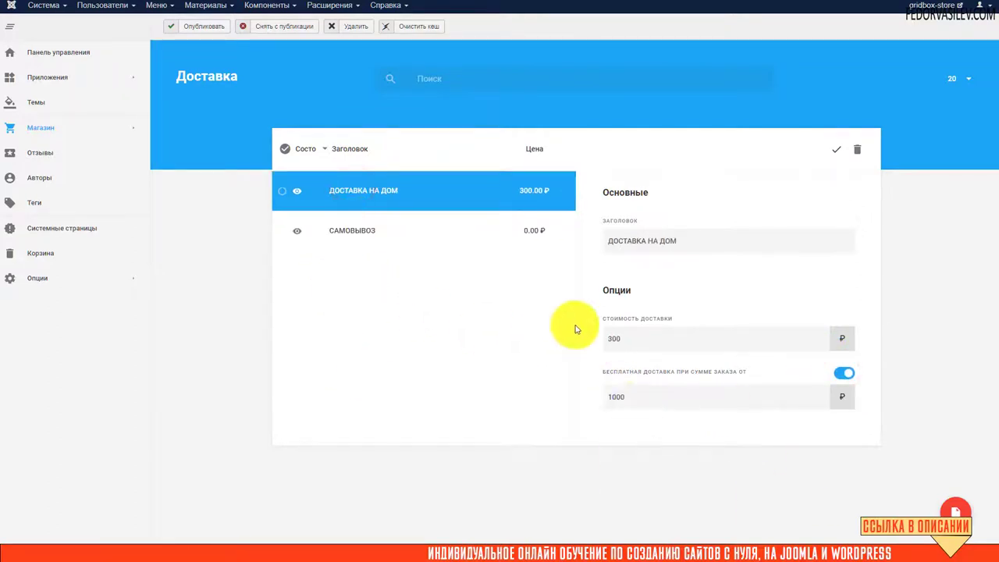
{"action": "left_click_drag", "start_coordinate": [632, 345], "coordinate": [602, 354]}
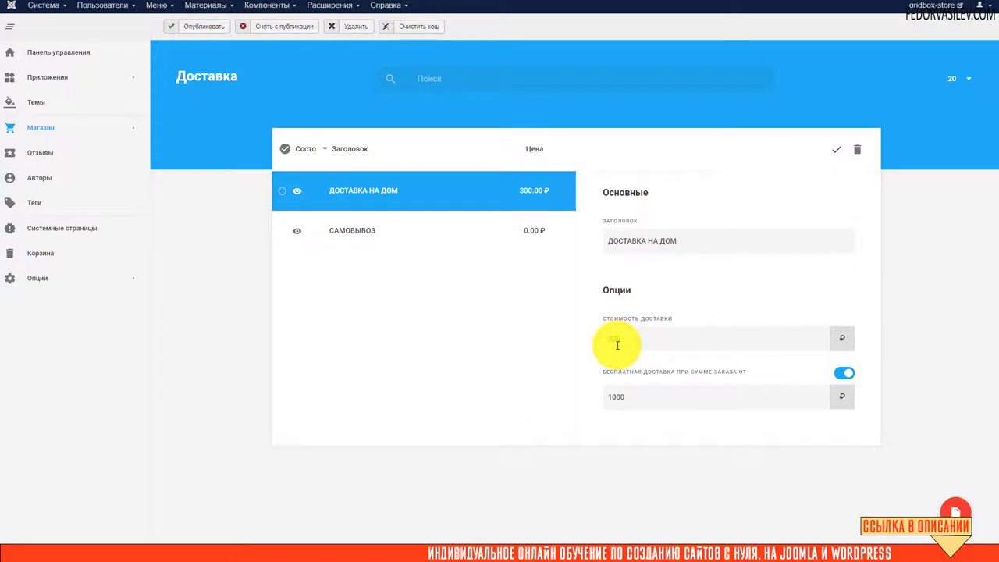
{"action": "double_click", "coordinate": [624, 341]}
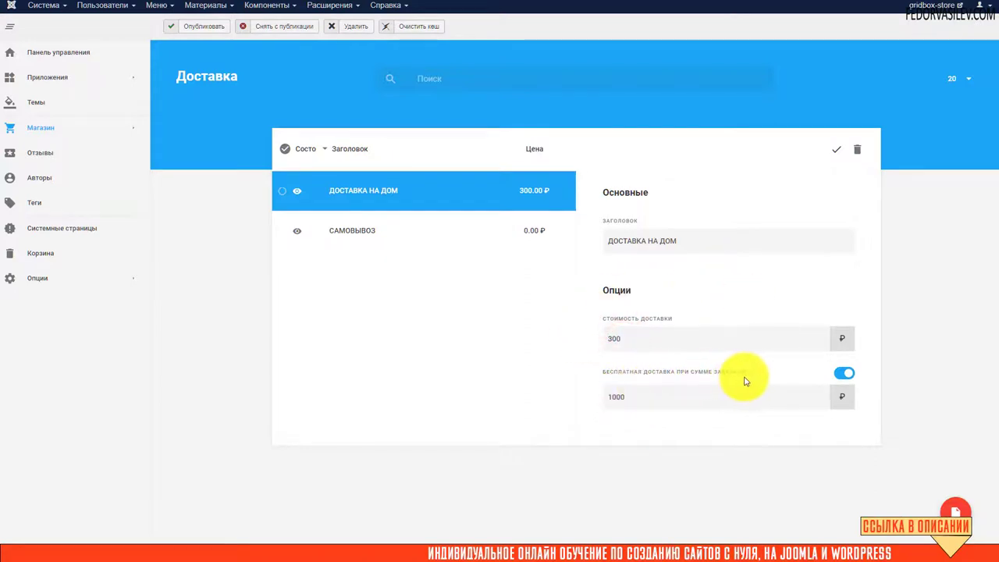
{"action": "double_click", "coordinate": [638, 403]}
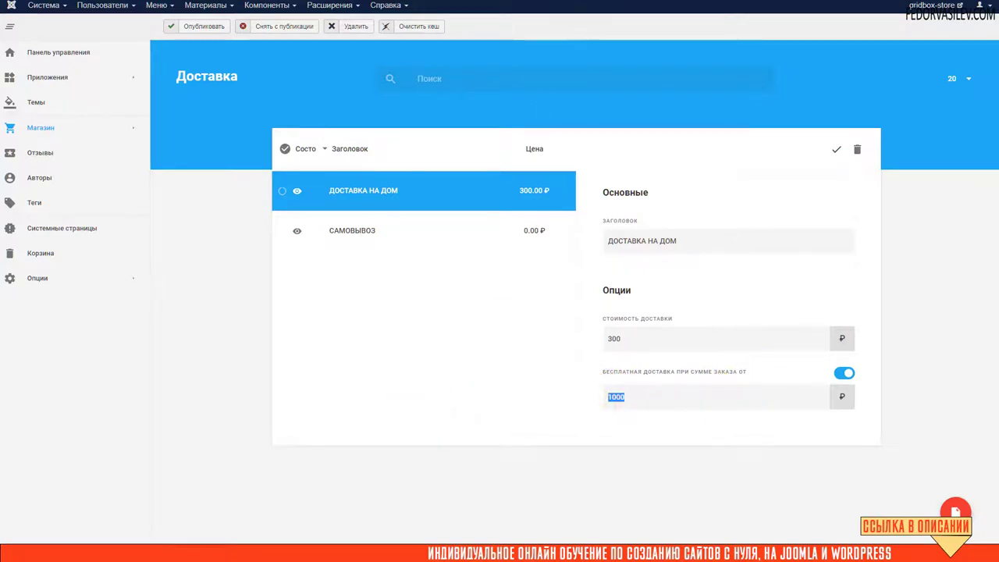
{"action": "left_click", "coordinate": [688, 2]}
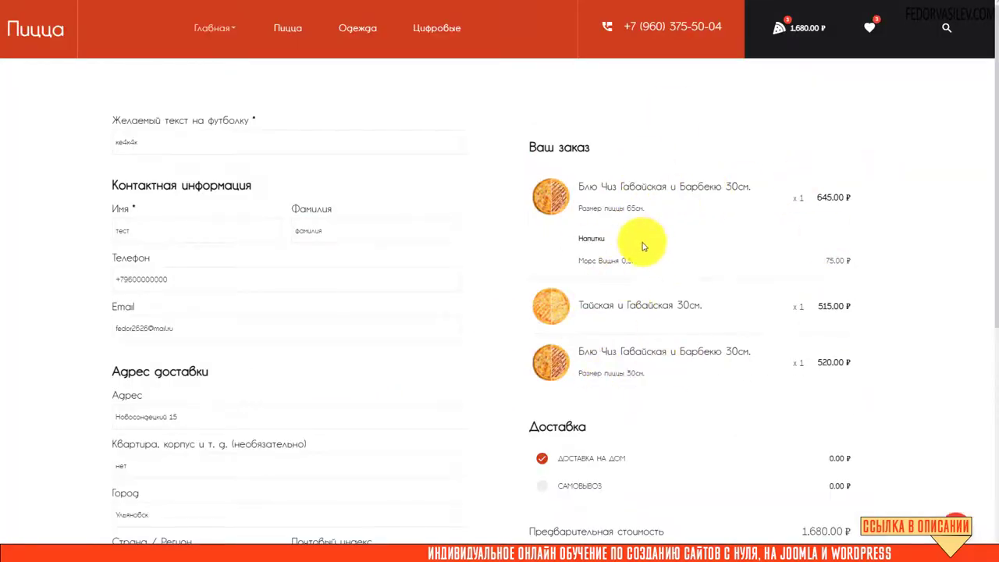
{"action": "scroll", "coordinate": [642, 239], "scroll_direction": "down", "scroll_amount": 2}
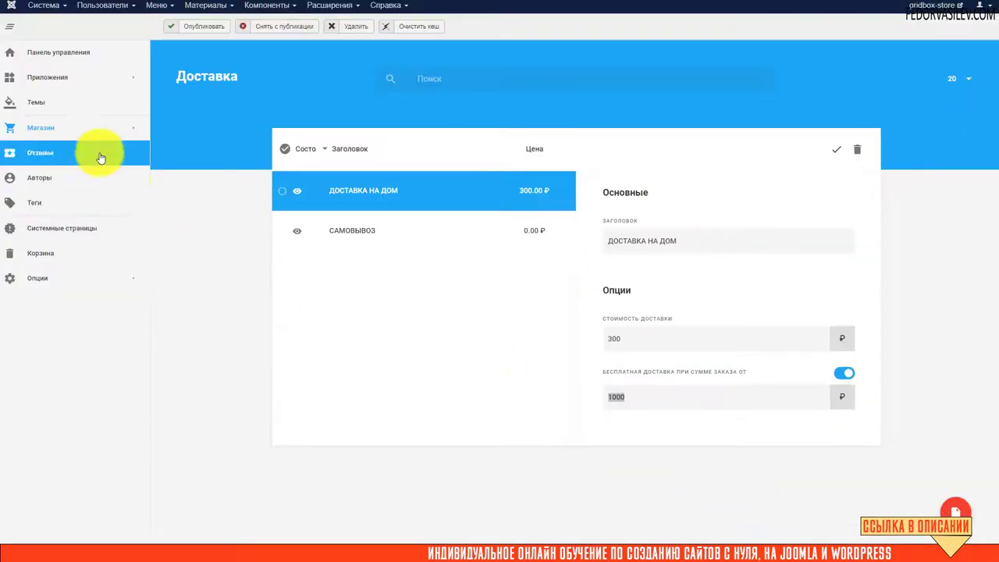
Step: Open the store's promo codes and examine the title and coupon code of the Promo Code entry
{"action": "mouse_move", "coordinate": [100, 128]}
{"action": "left_click", "coordinate": [198, 232]}
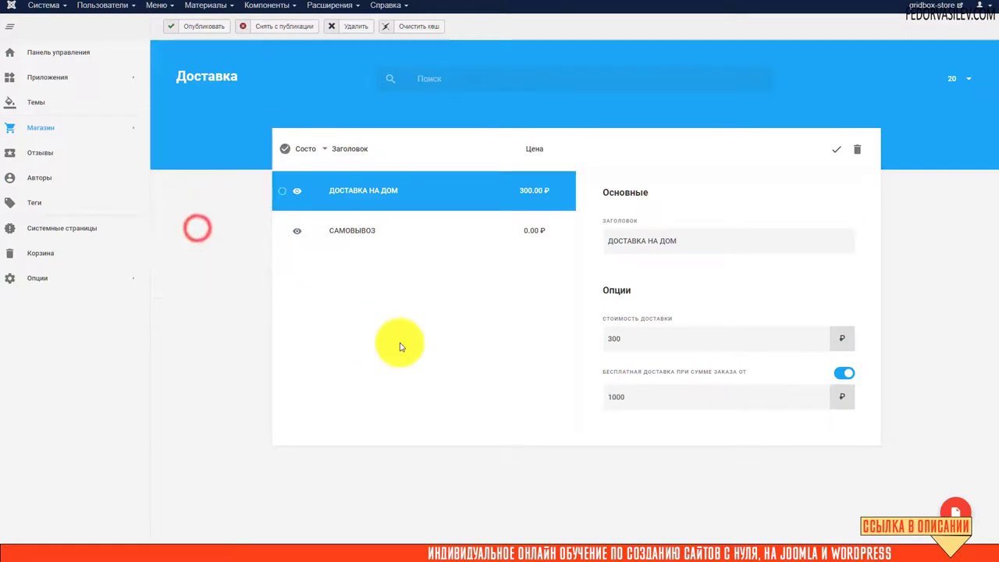
{"action": "left_click", "coordinate": [327, 186]}
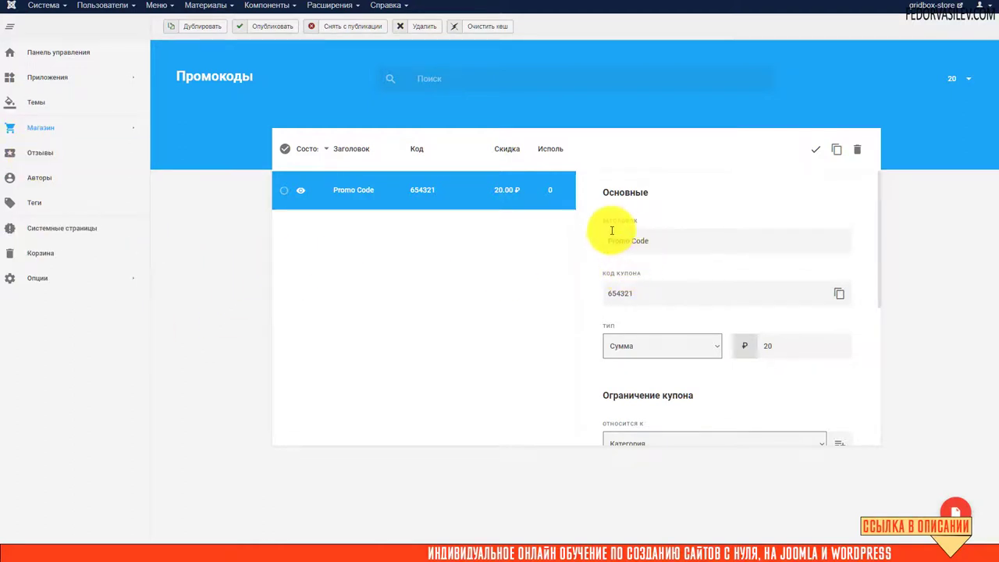
{"action": "left_click_drag", "start_coordinate": [660, 240], "coordinate": [569, 241]}
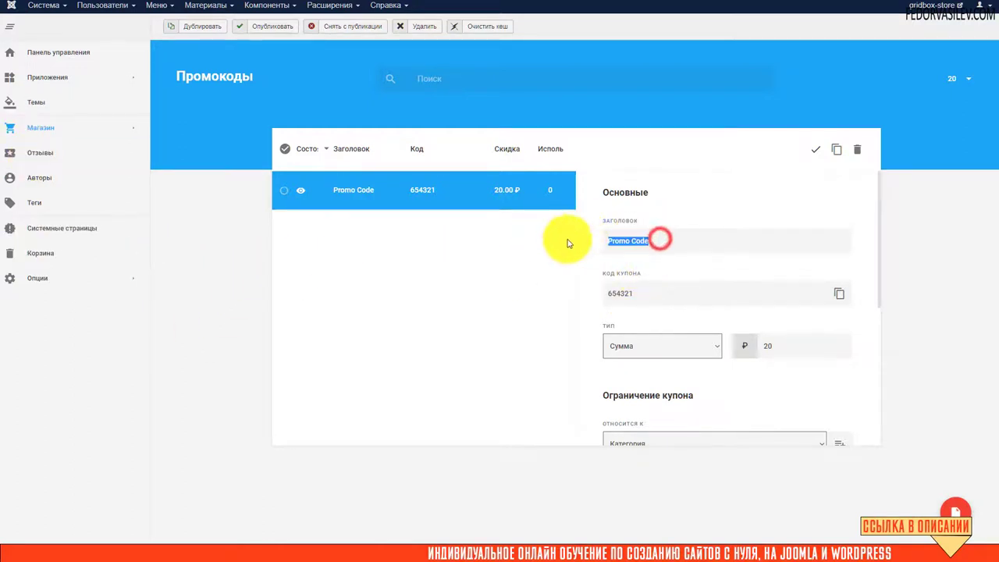
{"action": "scroll", "coordinate": [602, 246], "scroll_direction": "down", "scroll_amount": 1}
{"action": "double_click", "coordinate": [643, 245]}
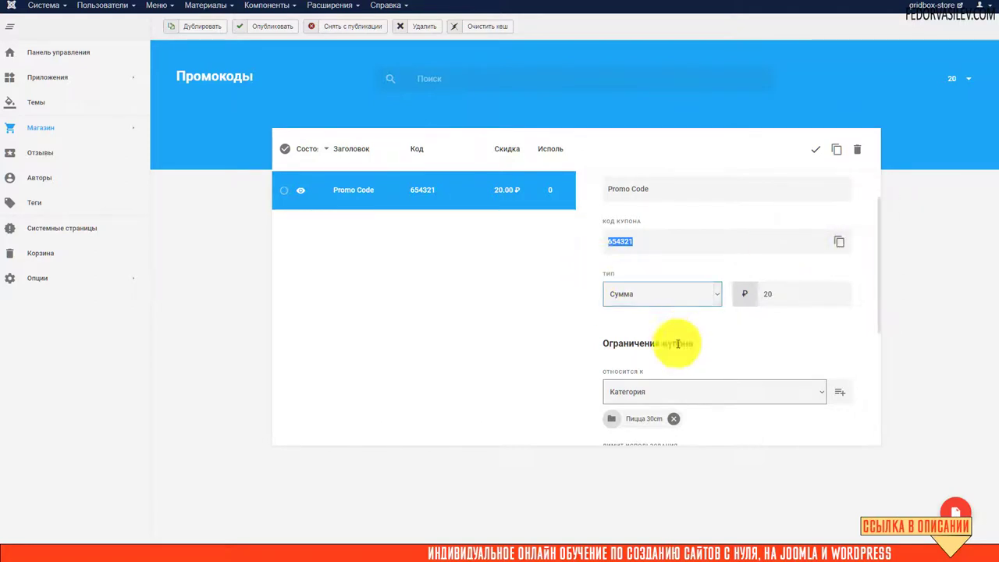
Step: Examine the promo code's discount type choices and amount, keeping the type on Сумма
{"action": "left_click", "coordinate": [640, 292]}
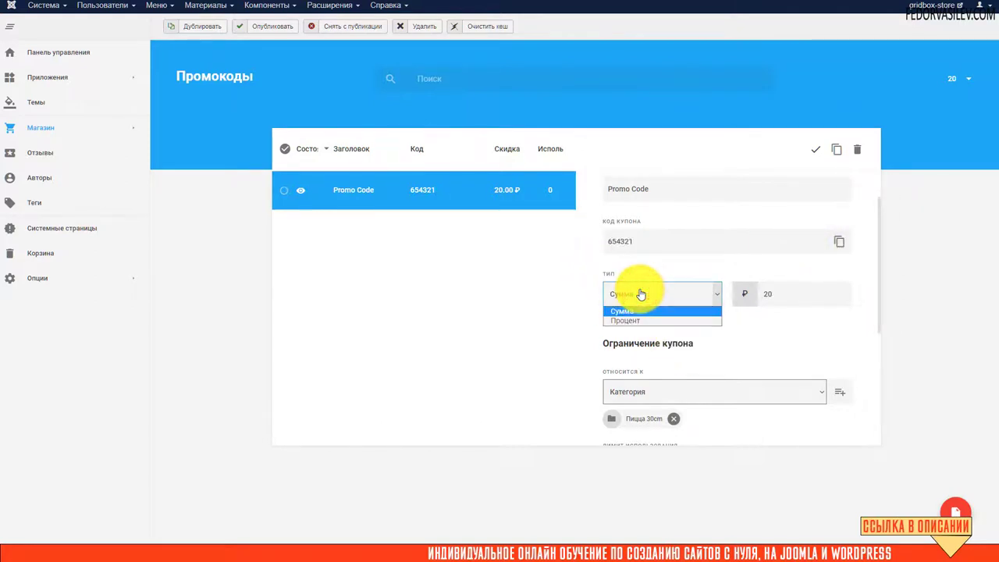
{"action": "left_click", "coordinate": [654, 259]}
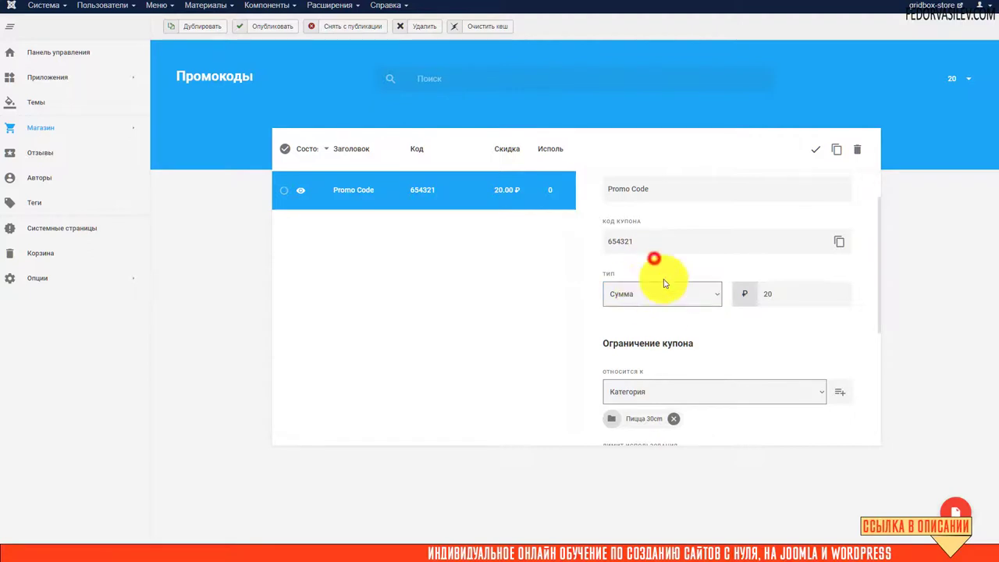
{"action": "double_click", "coordinate": [617, 241]}
{"action": "right_click", "coordinate": [614, 247]}
{"action": "left_click", "coordinate": [648, 283]}
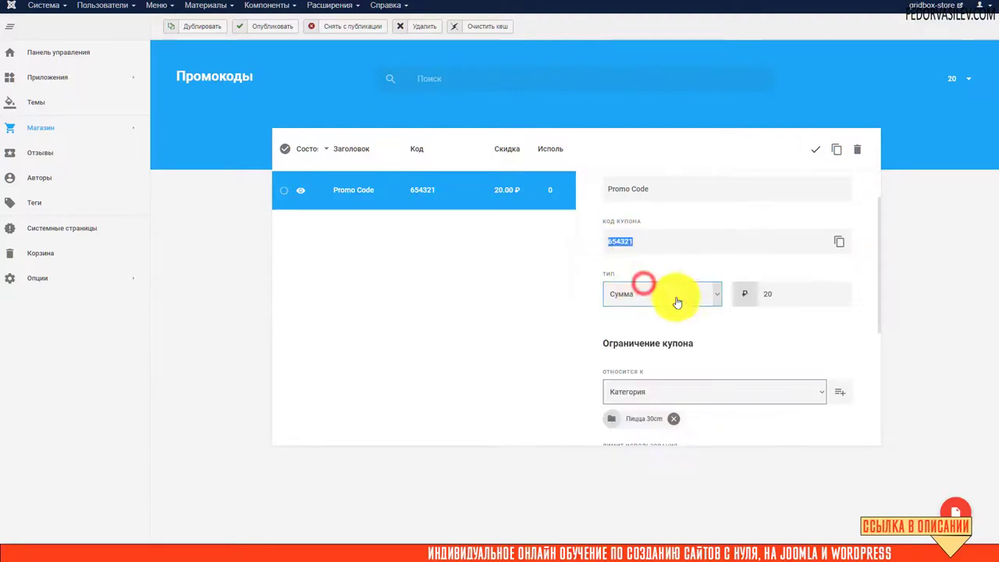
{"action": "double_click", "coordinate": [787, 294]}
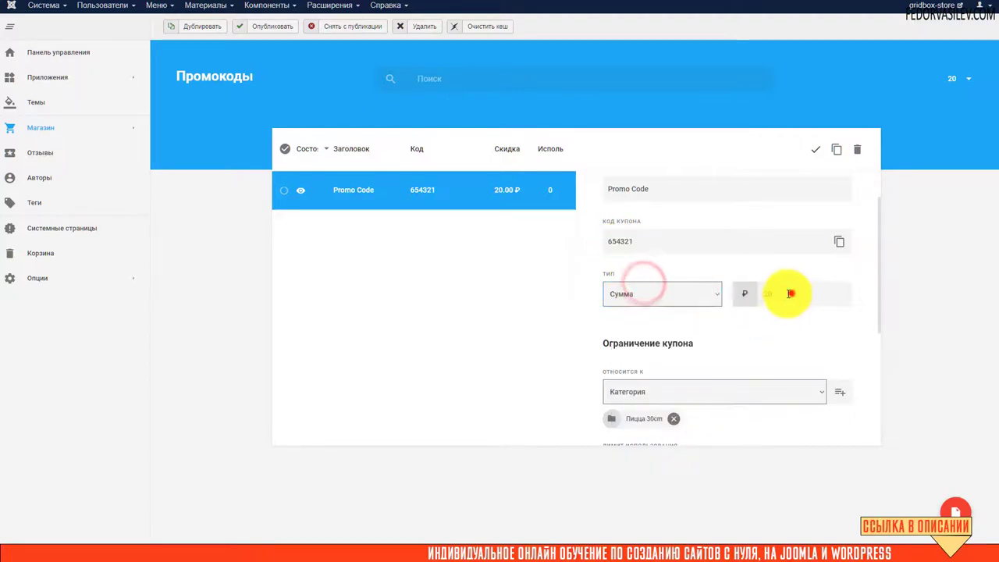
{"action": "left_click", "coordinate": [622, 295]}
{"action": "left_click", "coordinate": [650, 261]}
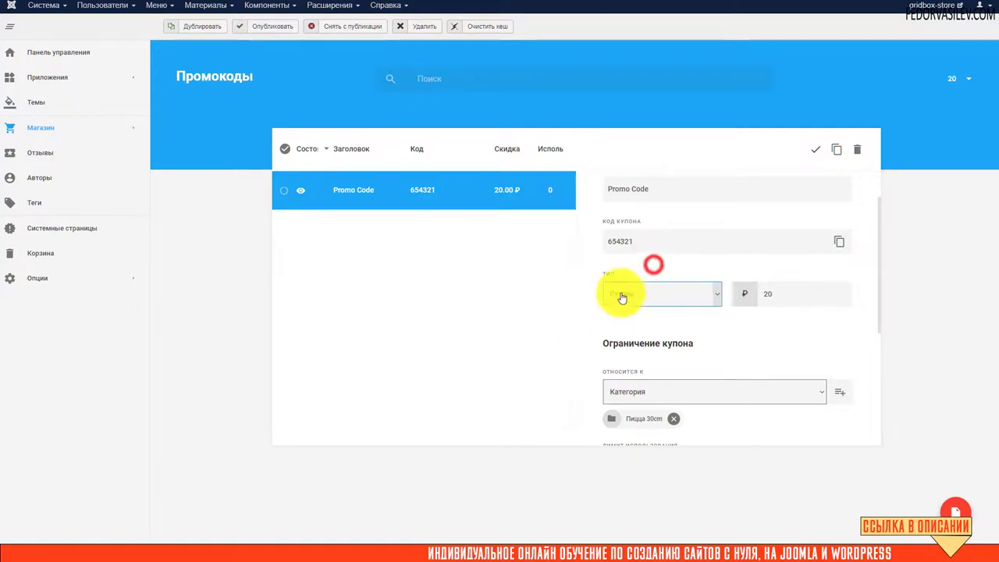
{"action": "left_click", "coordinate": [628, 297]}
{"action": "left_click", "coordinate": [638, 256]}
Step: Examine what the promo code can be restricted to and which further categories can be added to it
{"action": "scroll", "coordinate": [609, 309], "scroll_direction": "down", "scroll_amount": 2}
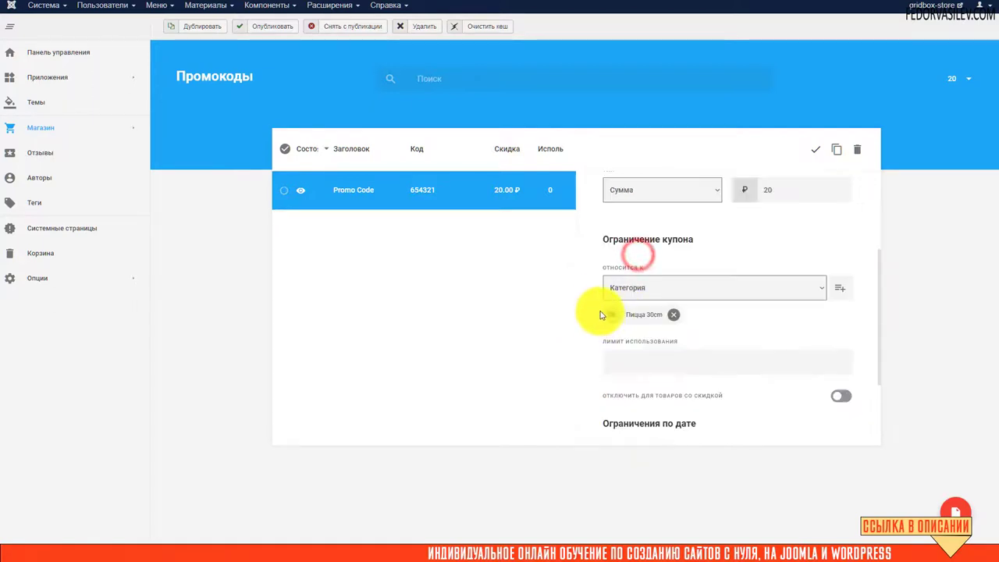
{"action": "left_click", "coordinate": [633, 288]}
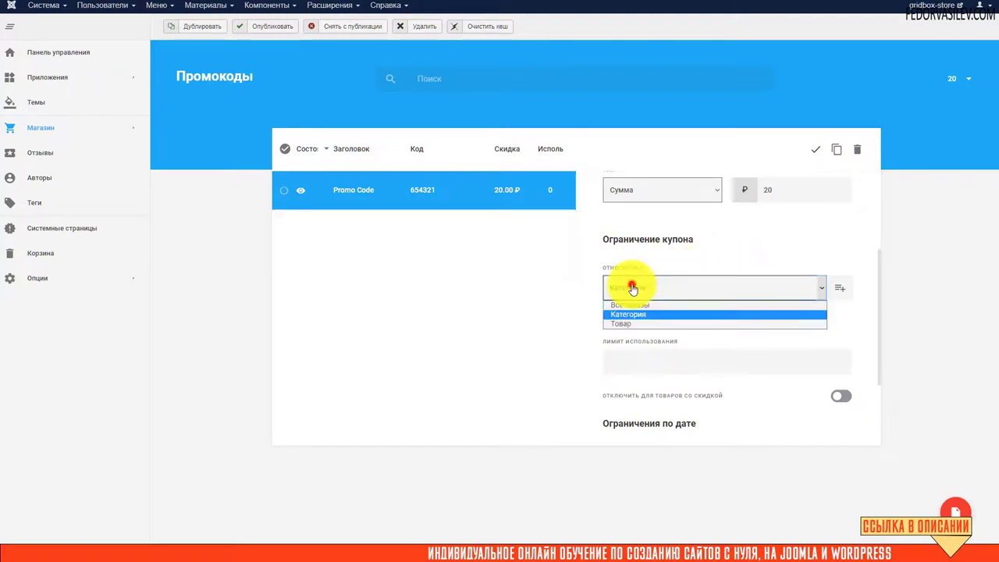
{"action": "left_click", "coordinate": [707, 256]}
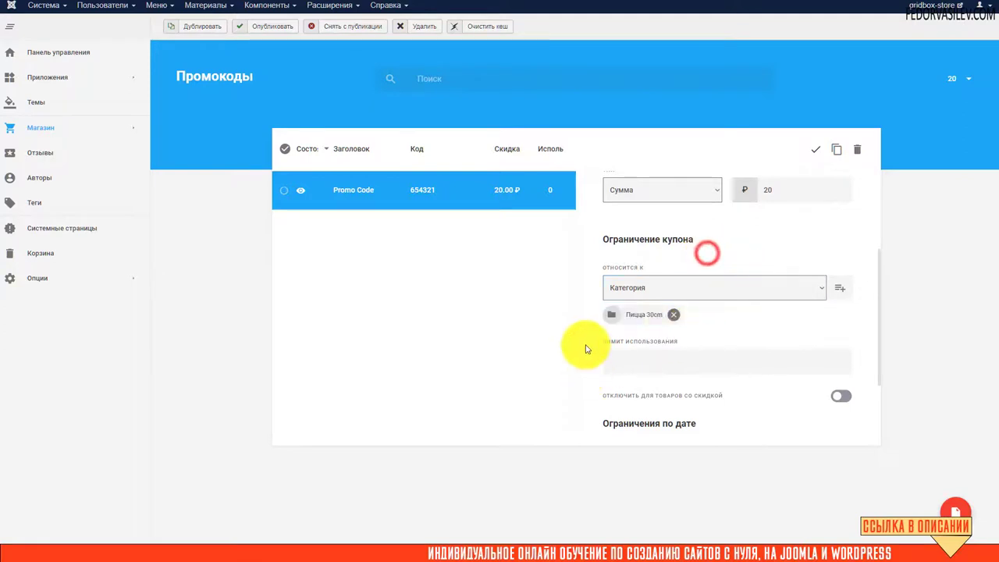
{"action": "left_click", "coordinate": [709, 313]}
{"action": "left_click", "coordinate": [835, 289]}
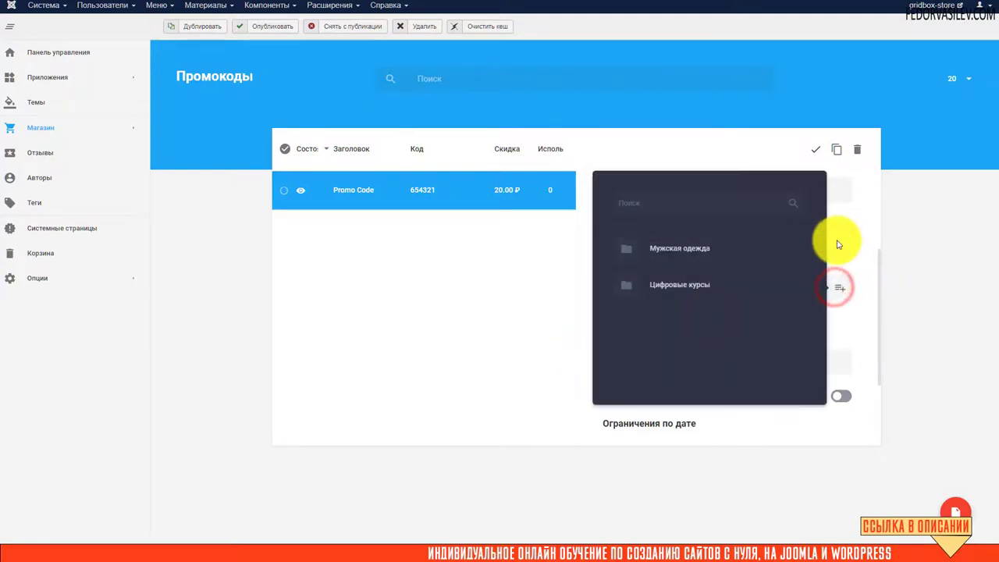
{"action": "left_click", "coordinate": [837, 241]}
Step: Try restricting the promo code to Товар and browse the products that can be added
{"action": "left_click", "coordinate": [628, 289]}
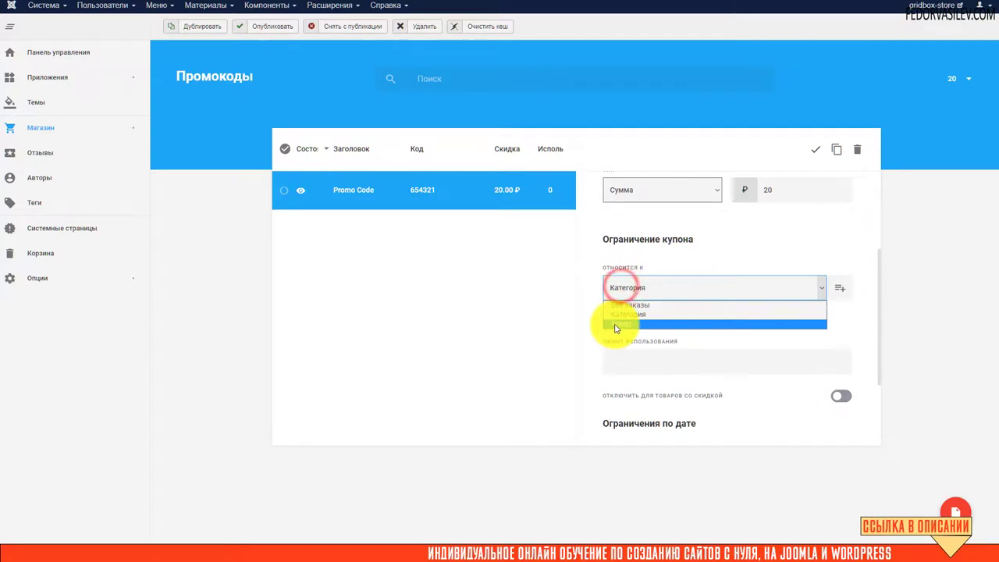
{"action": "left_click", "coordinate": [615, 325]}
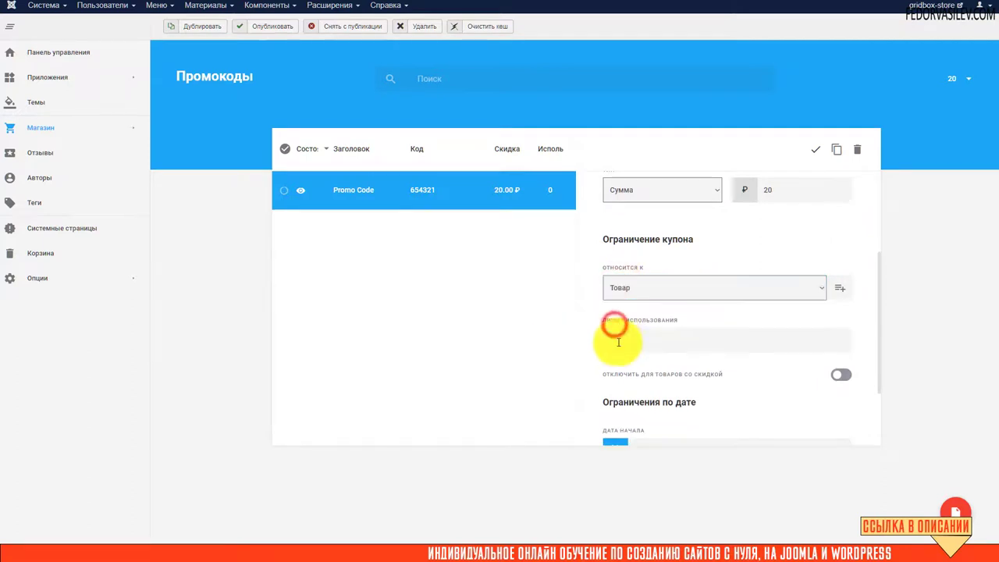
{"action": "left_click", "coordinate": [685, 341]}
{"action": "left_click", "coordinate": [836, 291]}
{"action": "scroll", "coordinate": [680, 268], "scroll_direction": "down", "scroll_amount": 2}
{"action": "scroll", "coordinate": [731, 346], "scroll_direction": "up", "scroll_amount": 2}
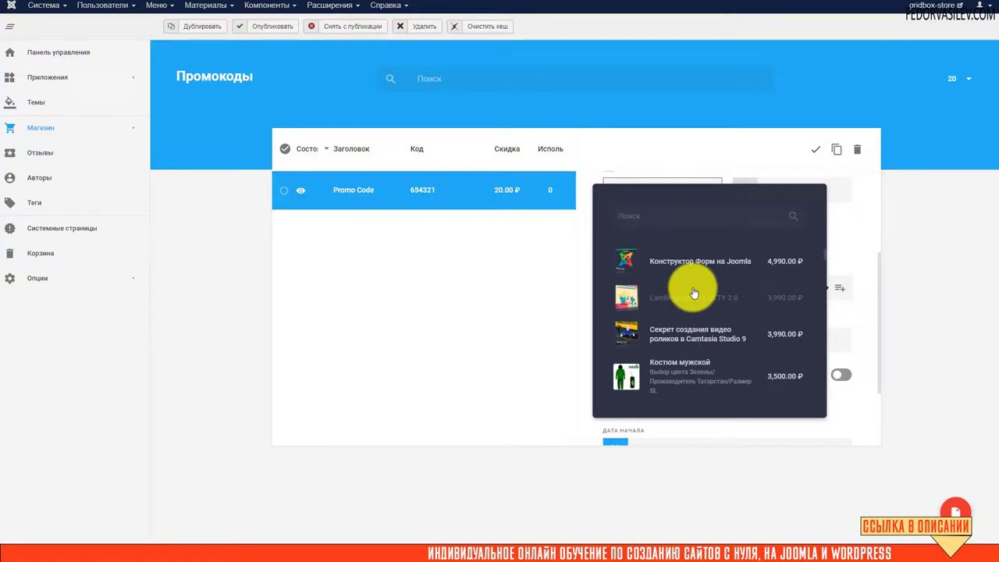
{"action": "left_click", "coordinate": [862, 244]}
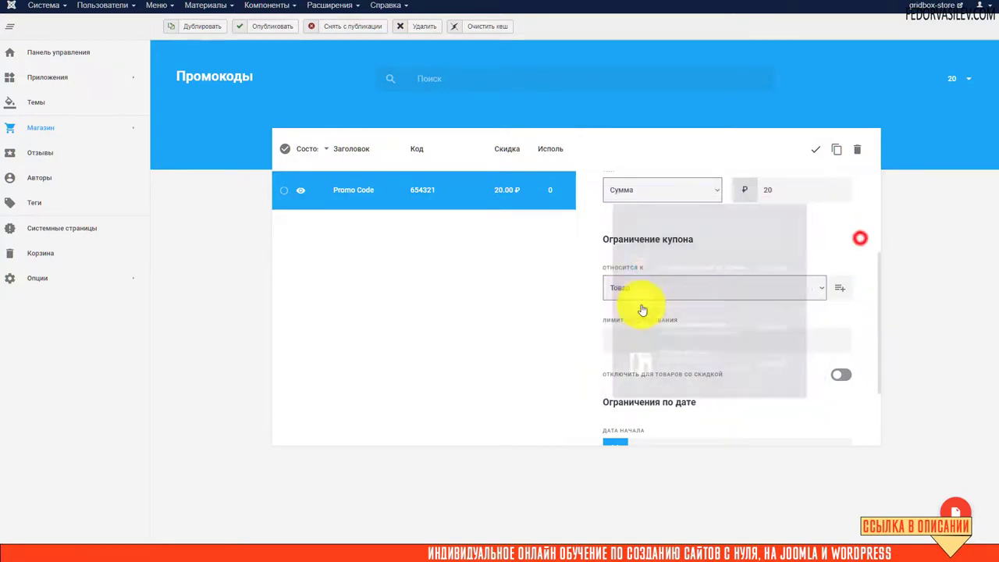
Step: Set the promo code's restriction back to Категория and add the Пицца 30cm category
{"action": "left_click", "coordinate": [617, 287]}
{"action": "left_click", "coordinate": [615, 317]}
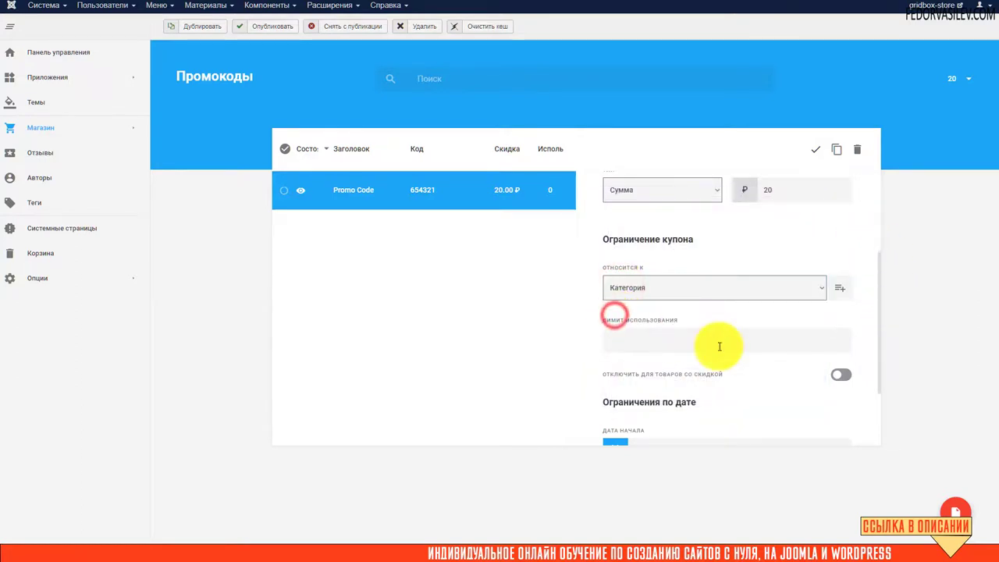
{"action": "left_click", "coordinate": [840, 288]}
{"action": "left_click", "coordinate": [661, 256]}
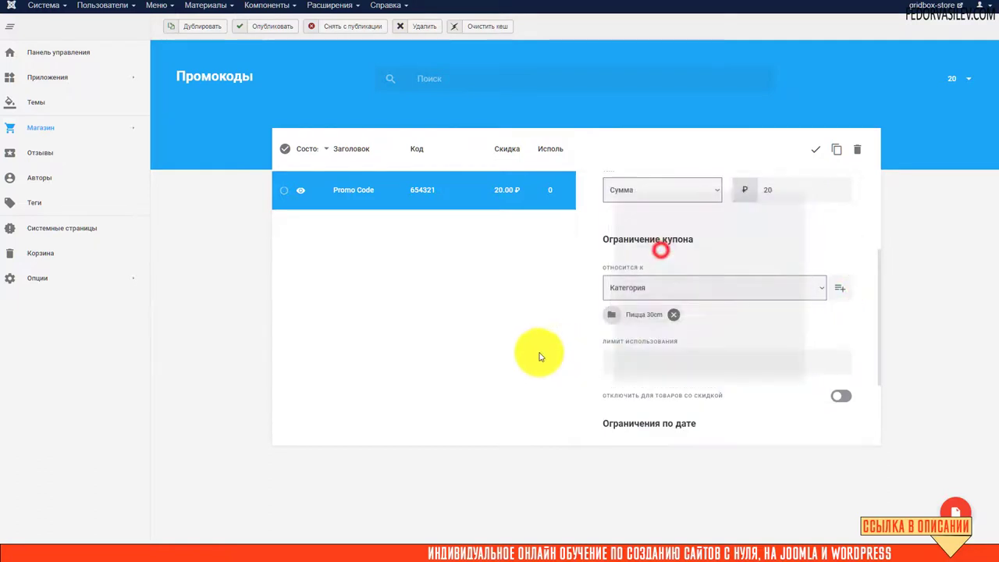
Step: Review the promo code's usage limit setting and disable the code for already discounted products (Отключить для товаров со скидкой)
{"action": "scroll", "coordinate": [679, 336], "scroll_direction": "down", "scroll_amount": 2}
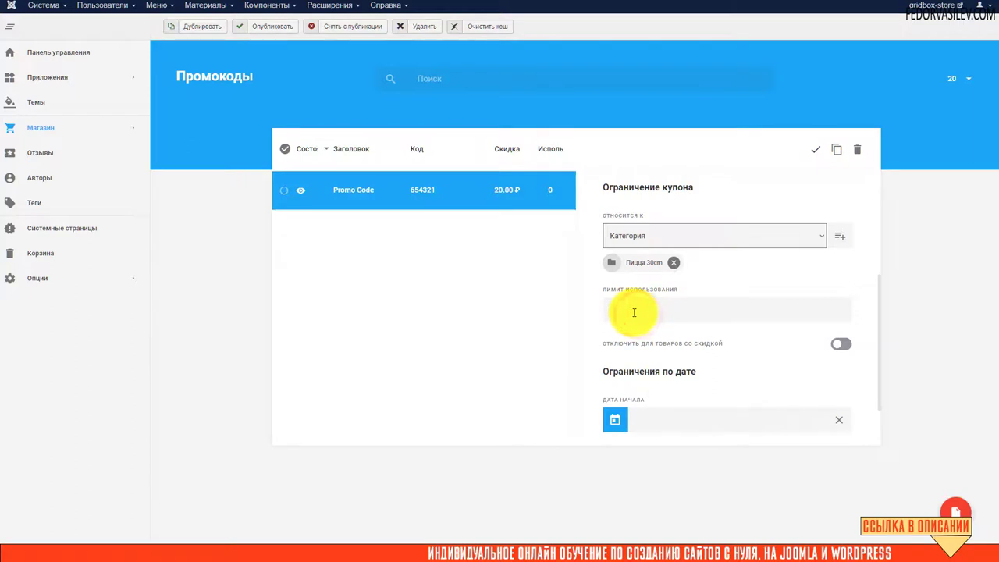
{"action": "scroll", "coordinate": [651, 274], "scroll_direction": "up", "scroll_amount": 3}
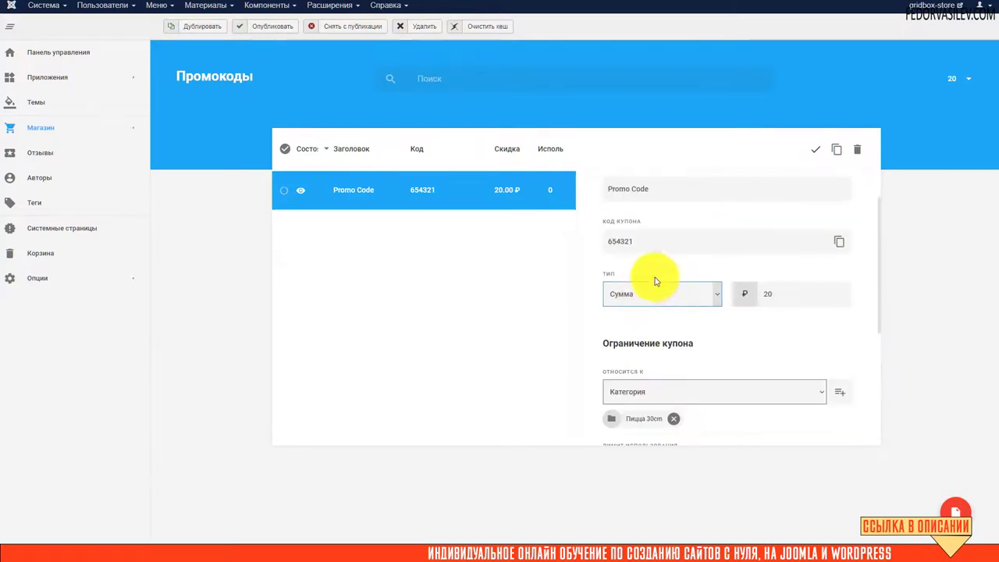
{"action": "left_click_drag", "start_coordinate": [647, 239], "coordinate": [585, 241]}
{"action": "scroll", "coordinate": [714, 274], "scroll_direction": "down", "scroll_amount": 3}
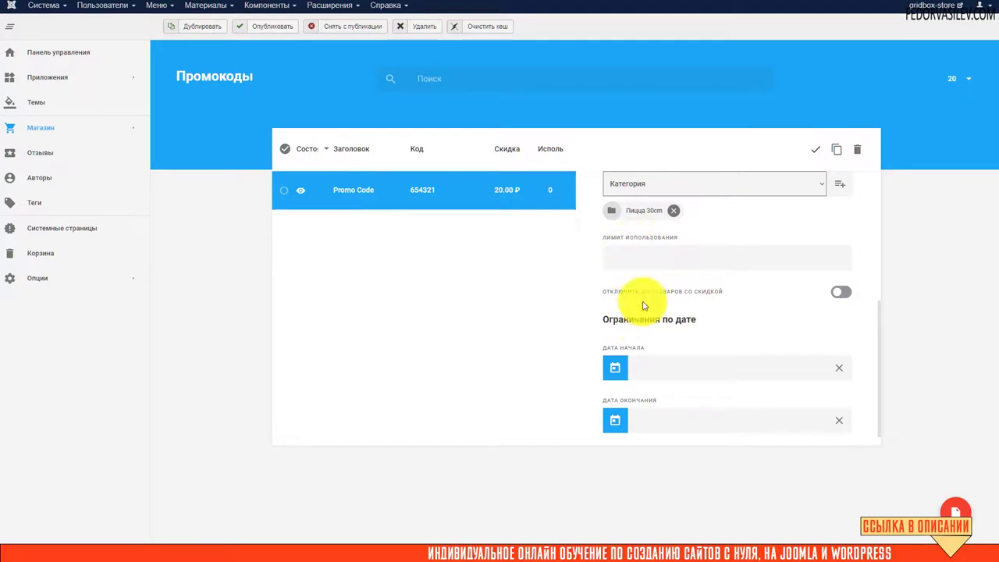
{"action": "left_click", "coordinate": [843, 293]}
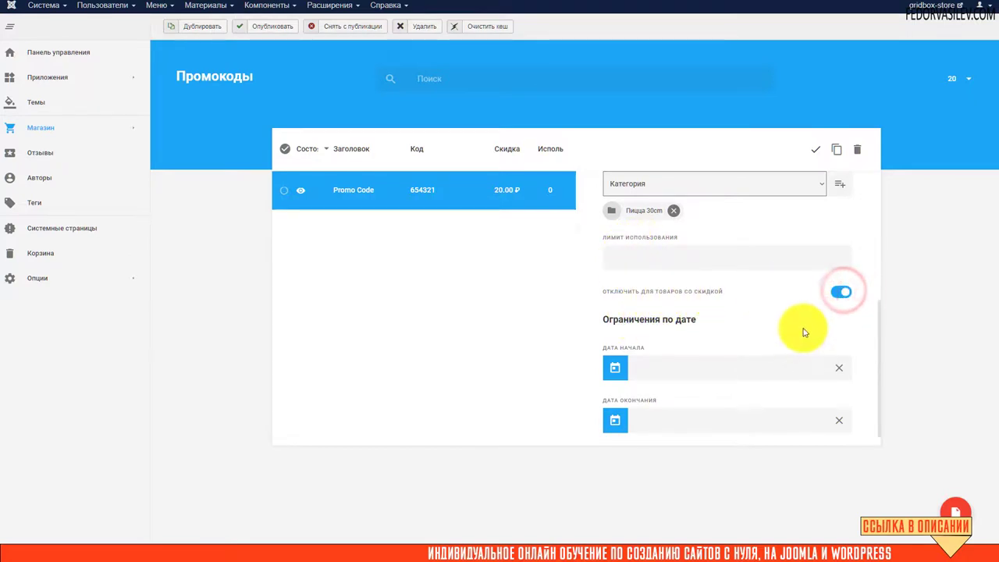
Step: Examine the start and end date choices in the promo code's date restrictions without setting any date
{"action": "scroll", "coordinate": [804, 331], "scroll_direction": "down", "scroll_amount": 1}
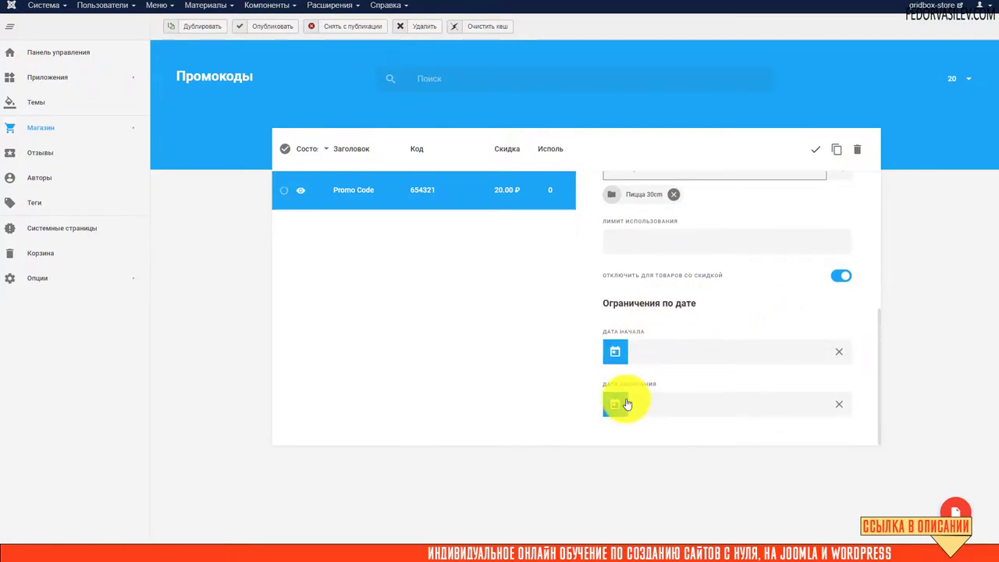
{"action": "left_click", "coordinate": [614, 355]}
{"action": "left_click", "coordinate": [709, 313]}
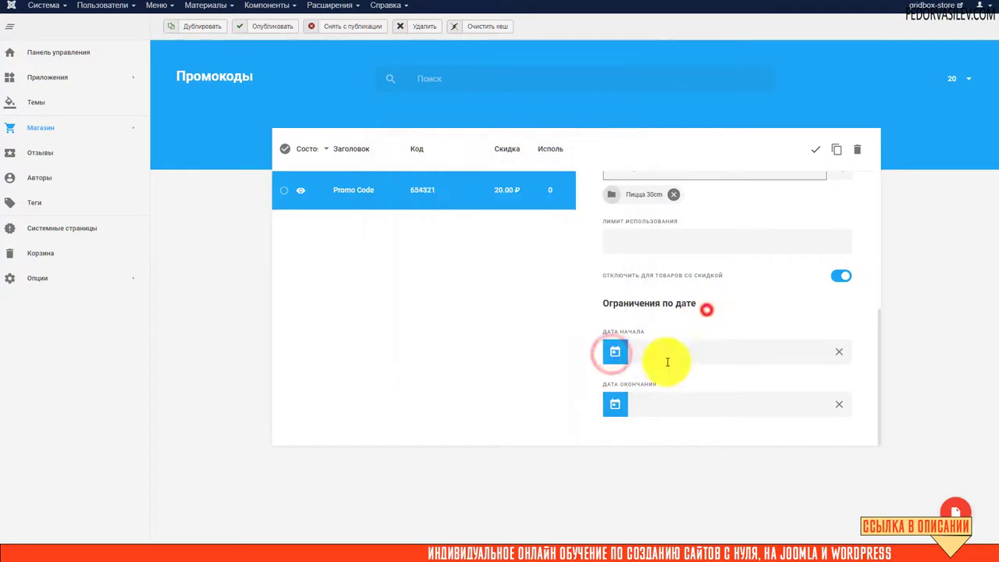
{"action": "left_click", "coordinate": [611, 405]}
{"action": "left_click", "coordinate": [773, 306]}
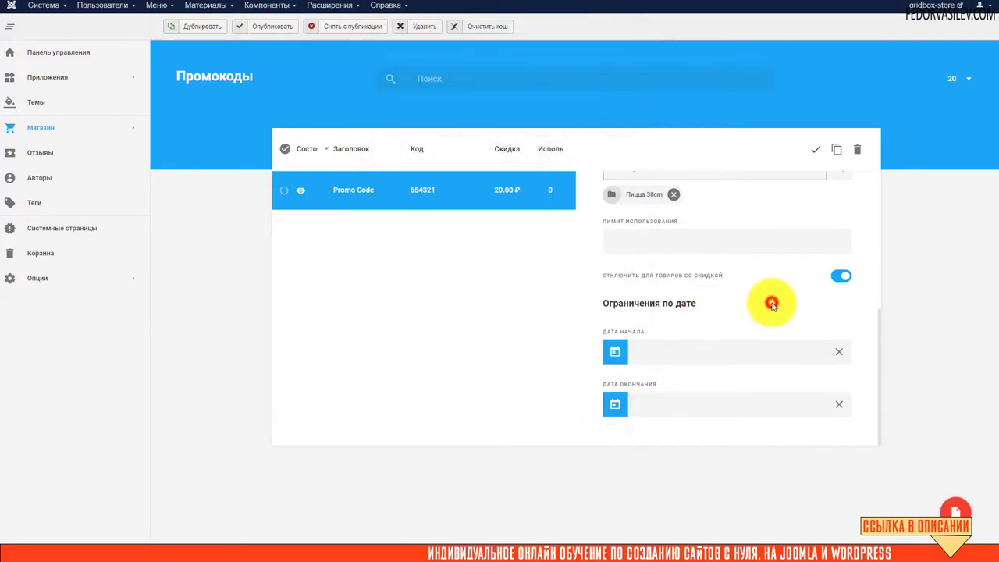
Step: Copy the promo code's coupon code and save the promo code settings
{"action": "scroll", "coordinate": [742, 328], "scroll_direction": "up", "scroll_amount": 5}
{"action": "right_click", "coordinate": [637, 295]}
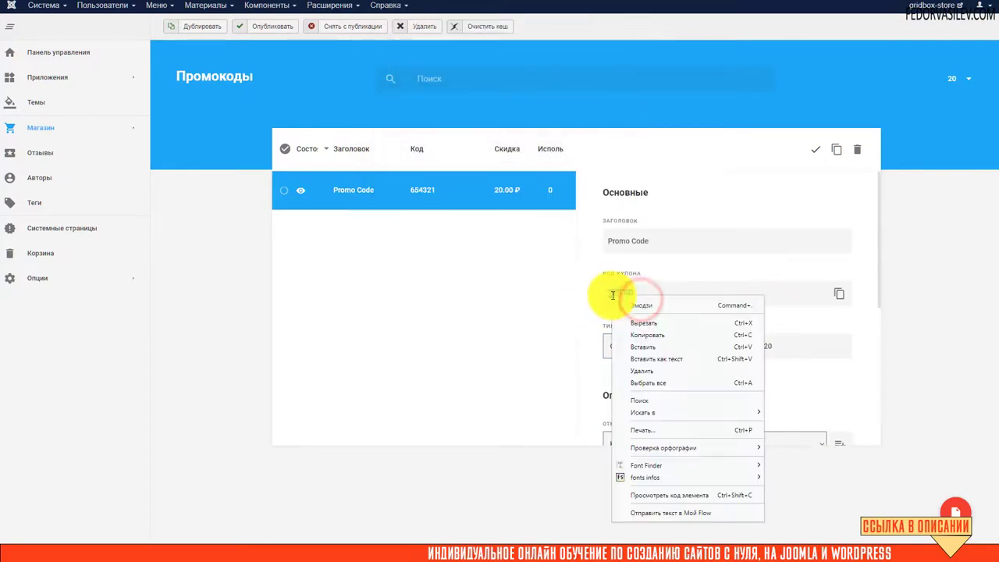
{"action": "left_click", "coordinate": [639, 338]}
{"action": "left_click", "coordinate": [815, 149]}
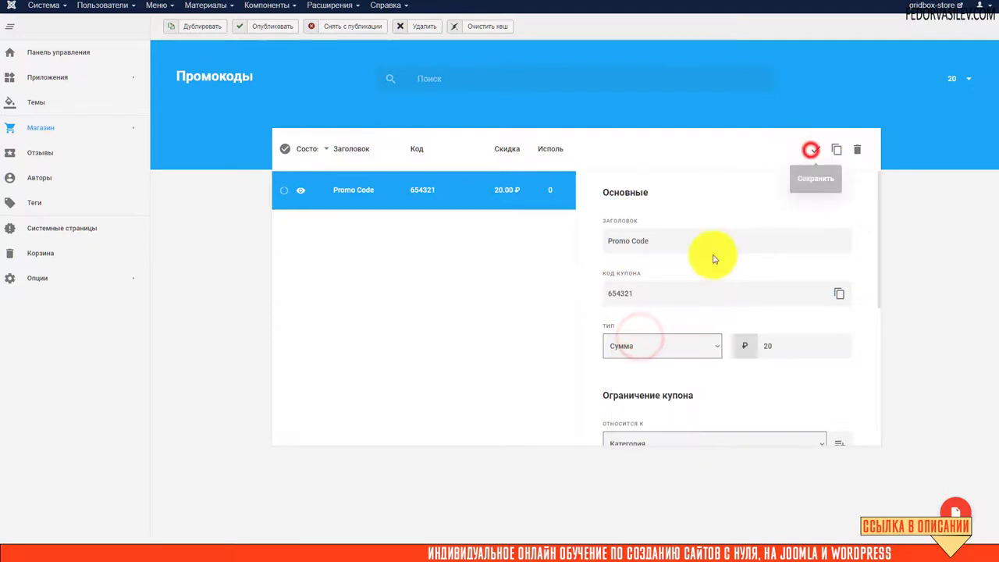
{"action": "left_click", "coordinate": [334, 201]}
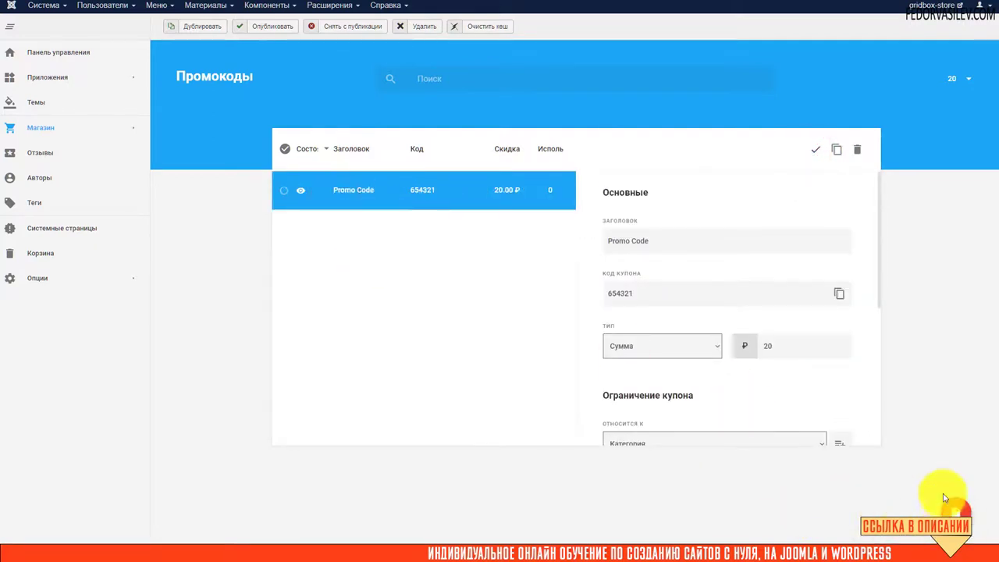
{"action": "left_click", "coordinate": [949, 509]}
{"action": "left_click", "coordinate": [406, 204]}
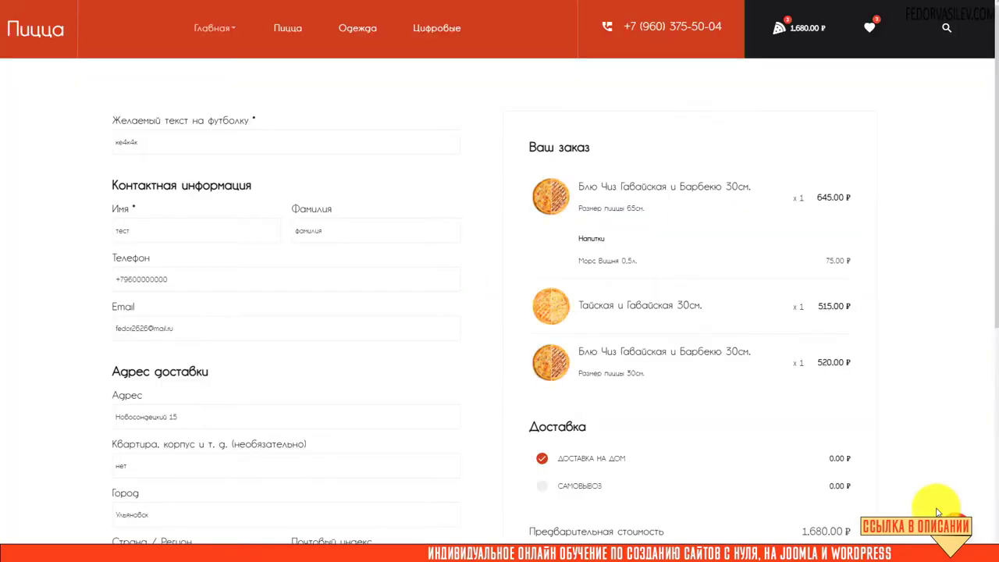
Step: Open the cart on the store's checkout page and apply the copied promo code 654321 to the order
{"action": "left_click", "coordinate": [794, 28]}
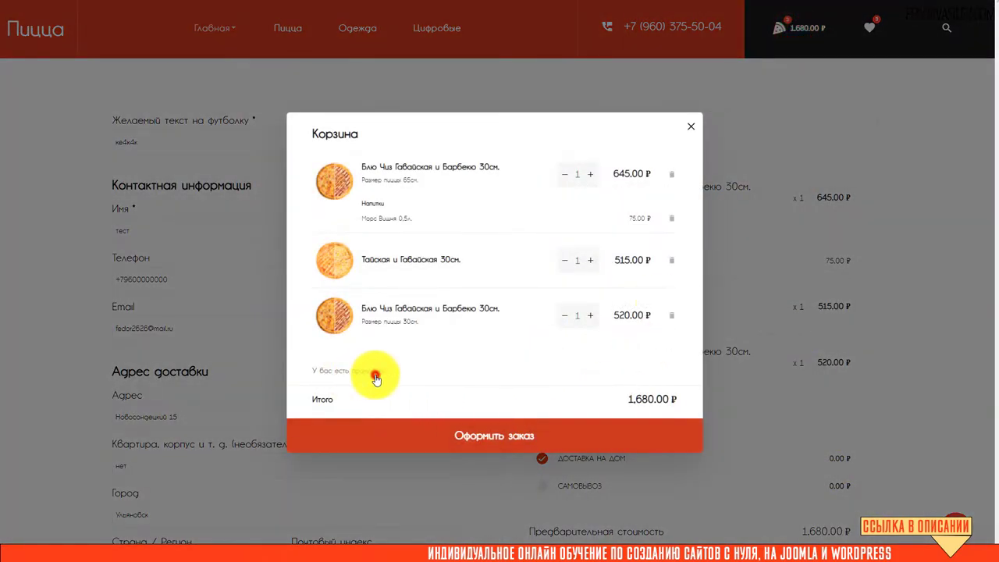
{"action": "left_click", "coordinate": [376, 380]}
{"action": "right_click", "coordinate": [460, 258]}
{"action": "left_click", "coordinate": [487, 336]}
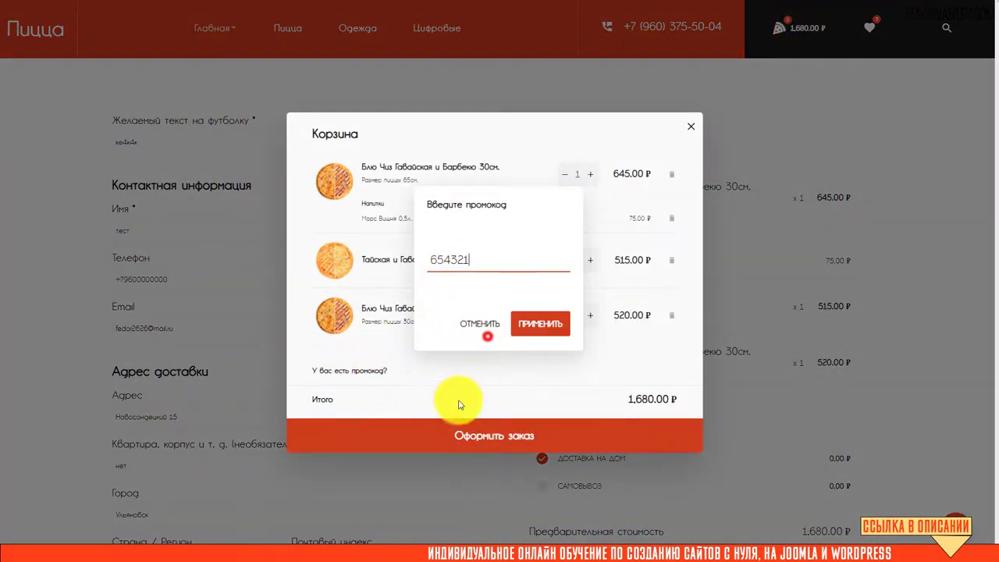
{"action": "left_click", "coordinate": [539, 323]}
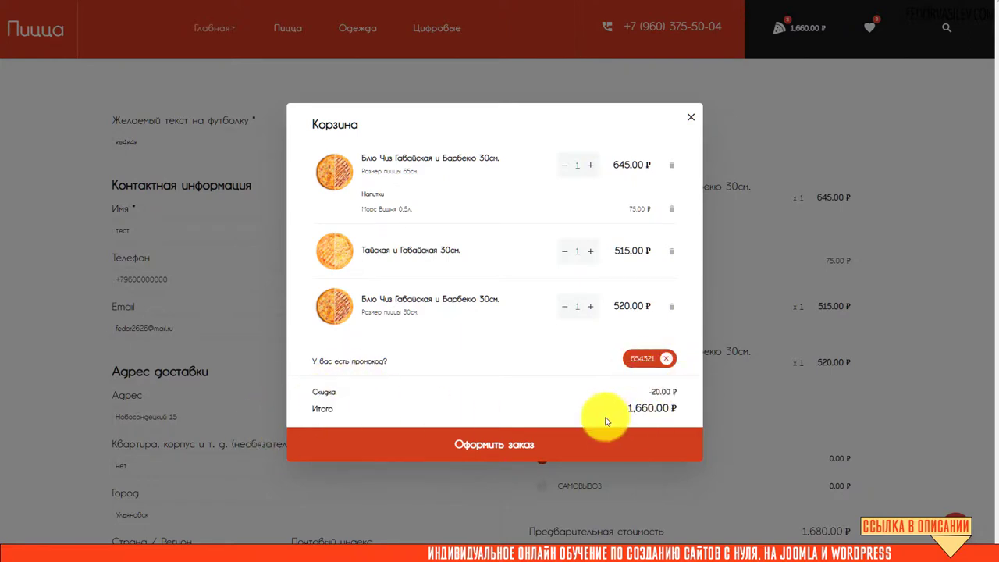
Step: Proceed from the cart to checkout and check the discount line in the order totals
{"action": "left_click", "coordinate": [531, 445]}
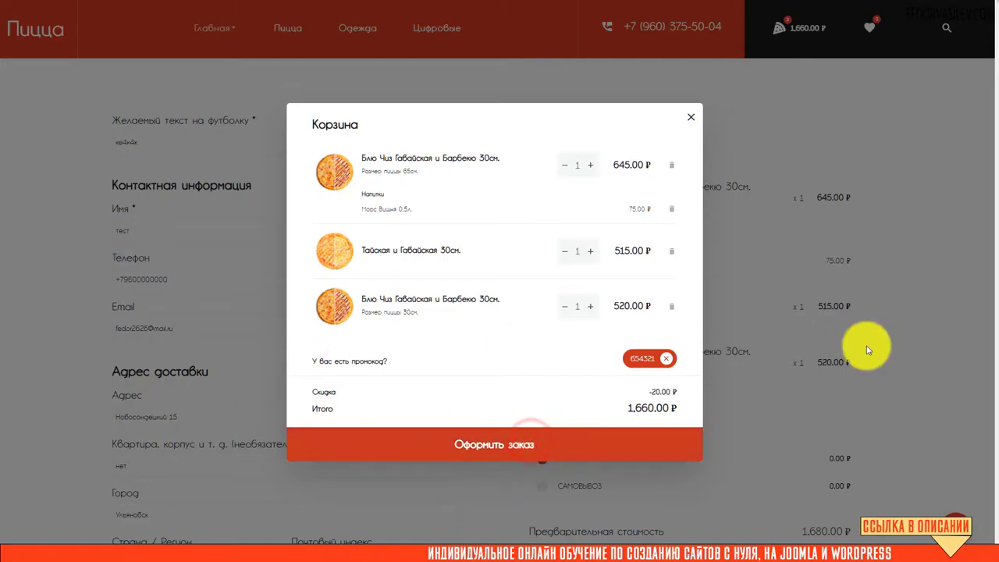
{"action": "scroll", "coordinate": [859, 328], "scroll_direction": "down", "scroll_amount": 2}
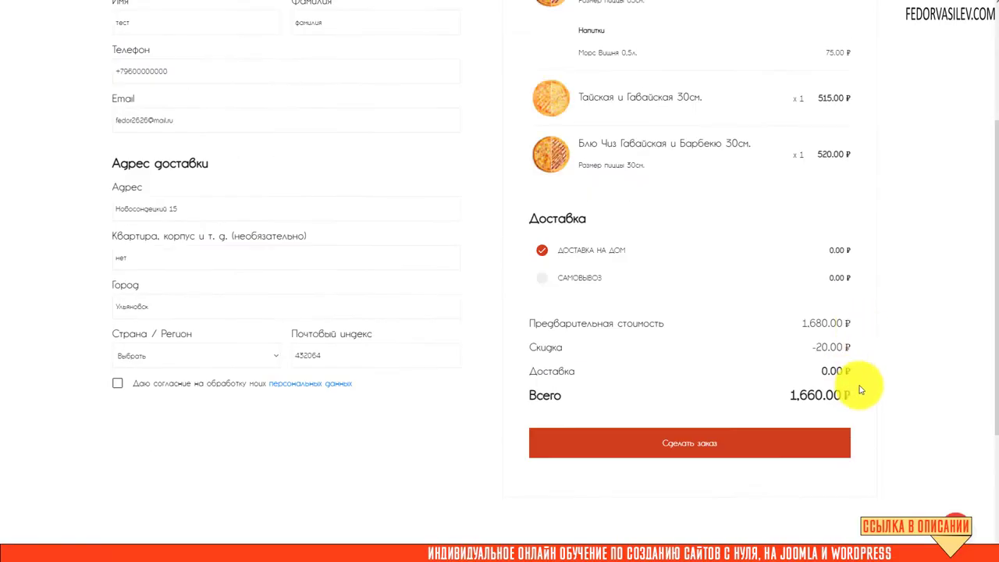
{"action": "triple_click", "coordinate": [565, 351]}
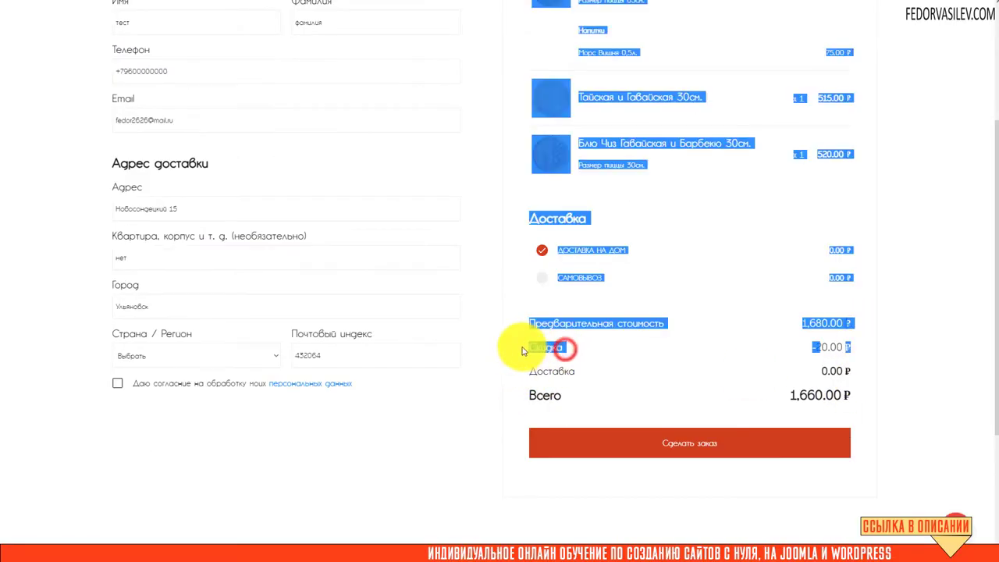
{"action": "left_click", "coordinate": [765, 346]}
{"action": "left_click_drag", "start_coordinate": [806, 346], "coordinate": [839, 347]}
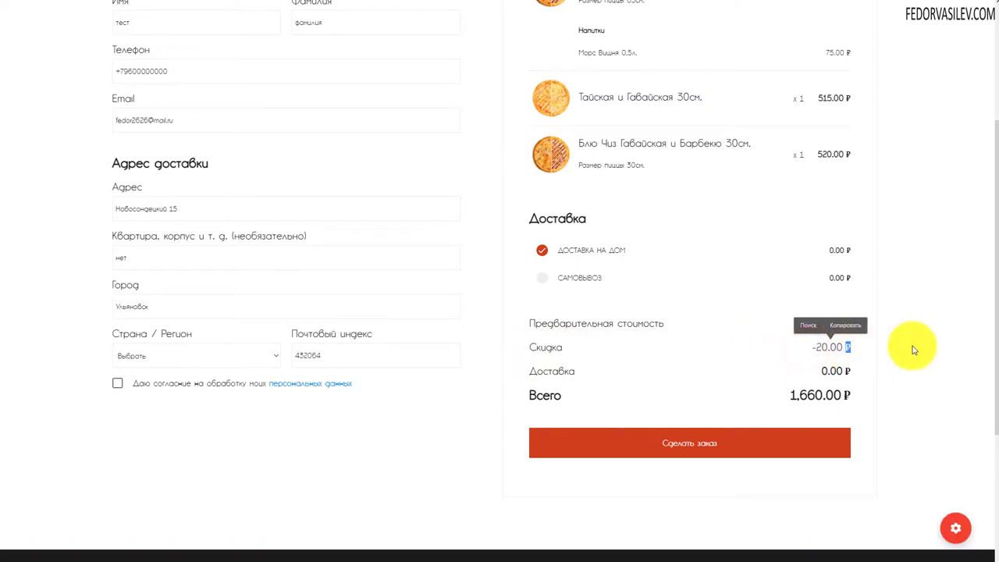